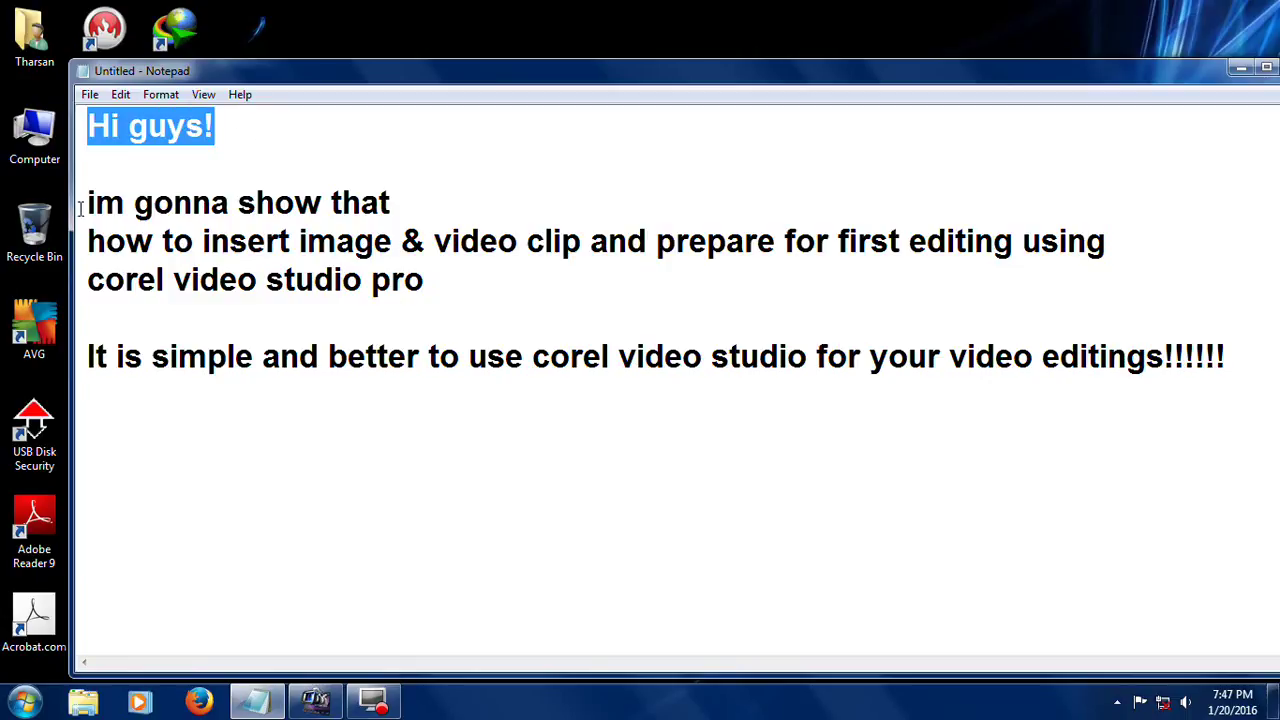
Highlight the note lines on inserting images and video, then minimize Notepad and launch Corel VideoStudio Pro
{"action": "left_click", "coordinate": [86, 203]}
{"action": "left_click_drag", "start_coordinate": [86, 203], "coordinate": [432, 204]}
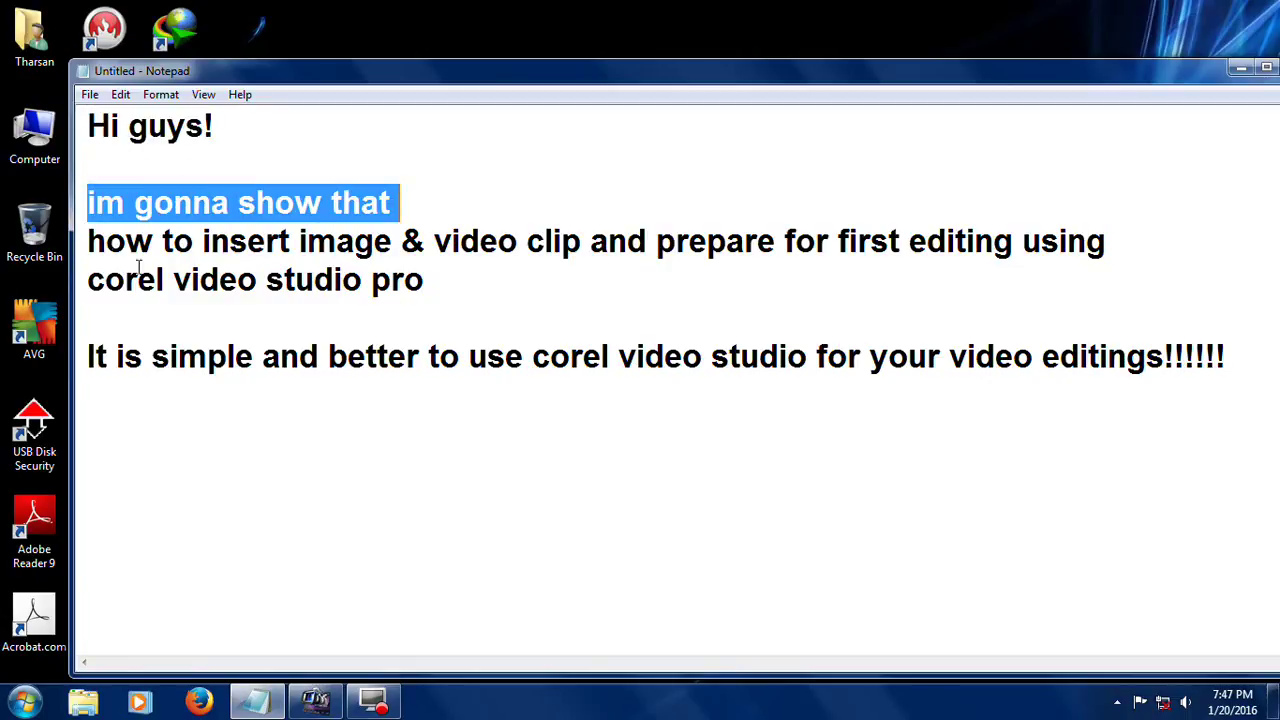
{"action": "left_click_drag", "start_coordinate": [84, 241], "coordinate": [897, 274]}
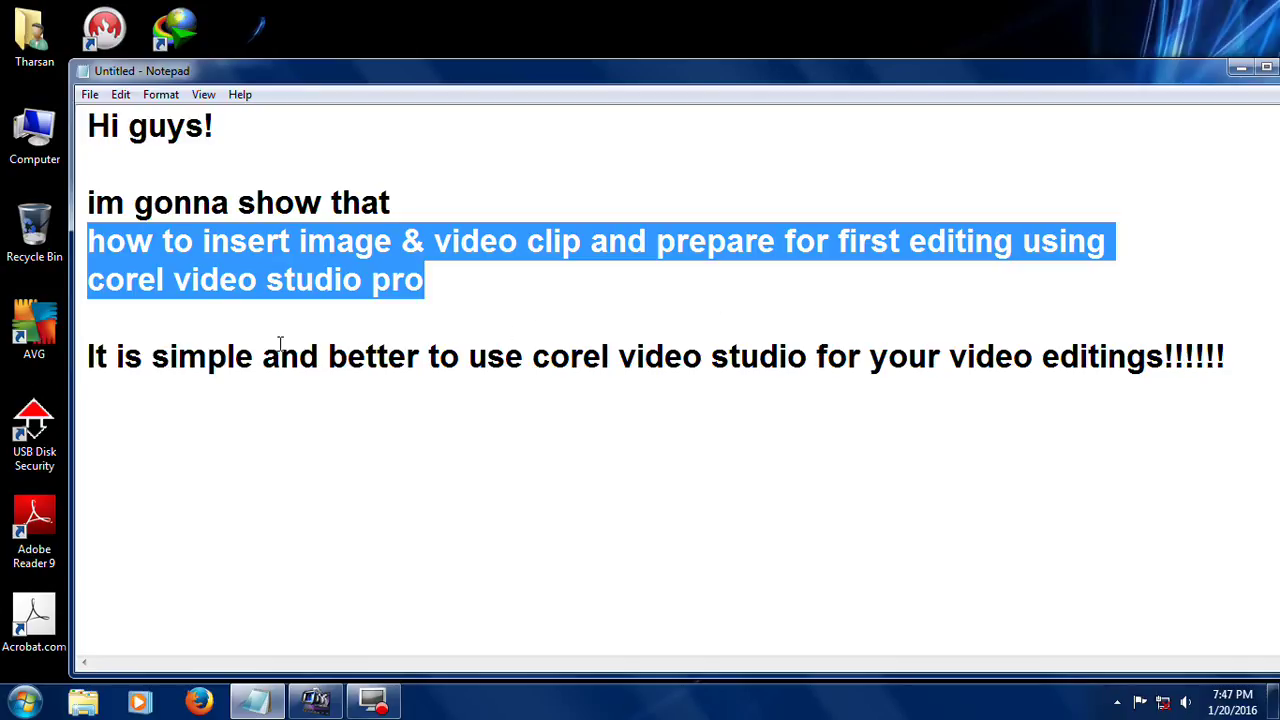
{"action": "left_click_drag", "start_coordinate": [87, 356], "coordinate": [1235, 462]}
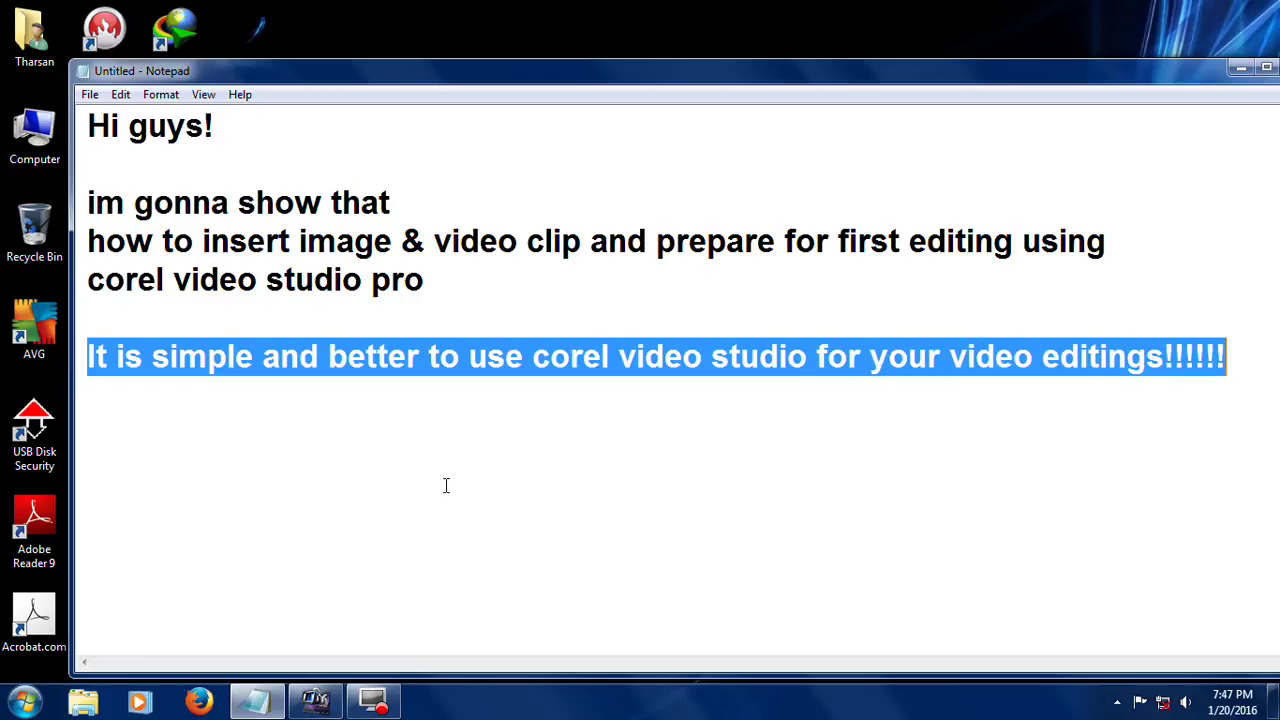
{"action": "left_click", "coordinate": [1240, 67]}
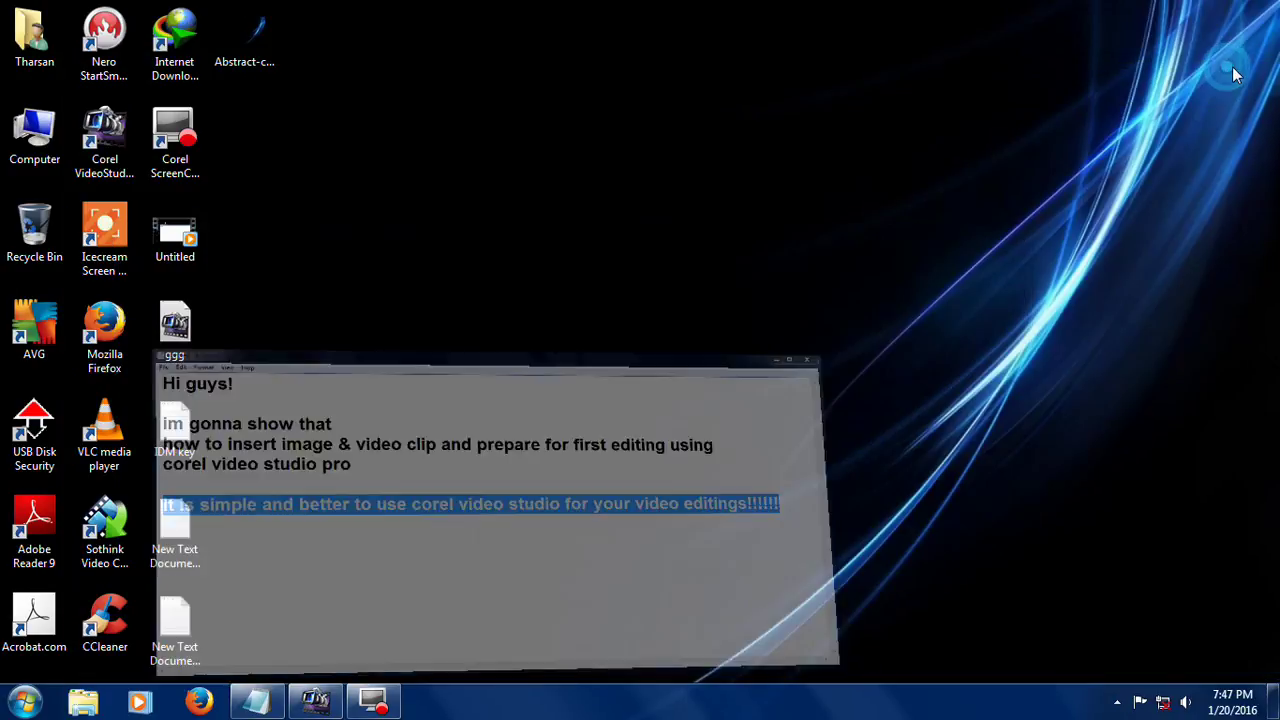
{"action": "double_click", "coordinate": [103, 138]}
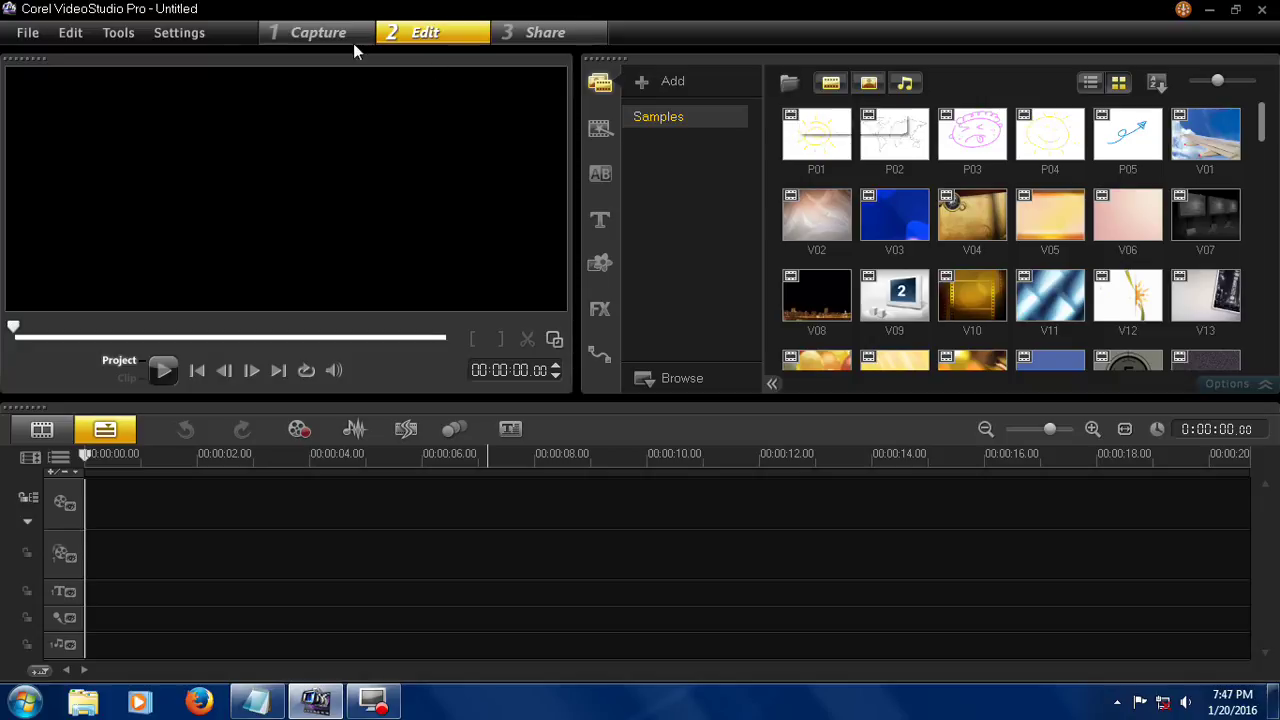
{"action": "left_click", "coordinate": [317, 33]}
{"action": "left_click", "coordinate": [419, 34]}
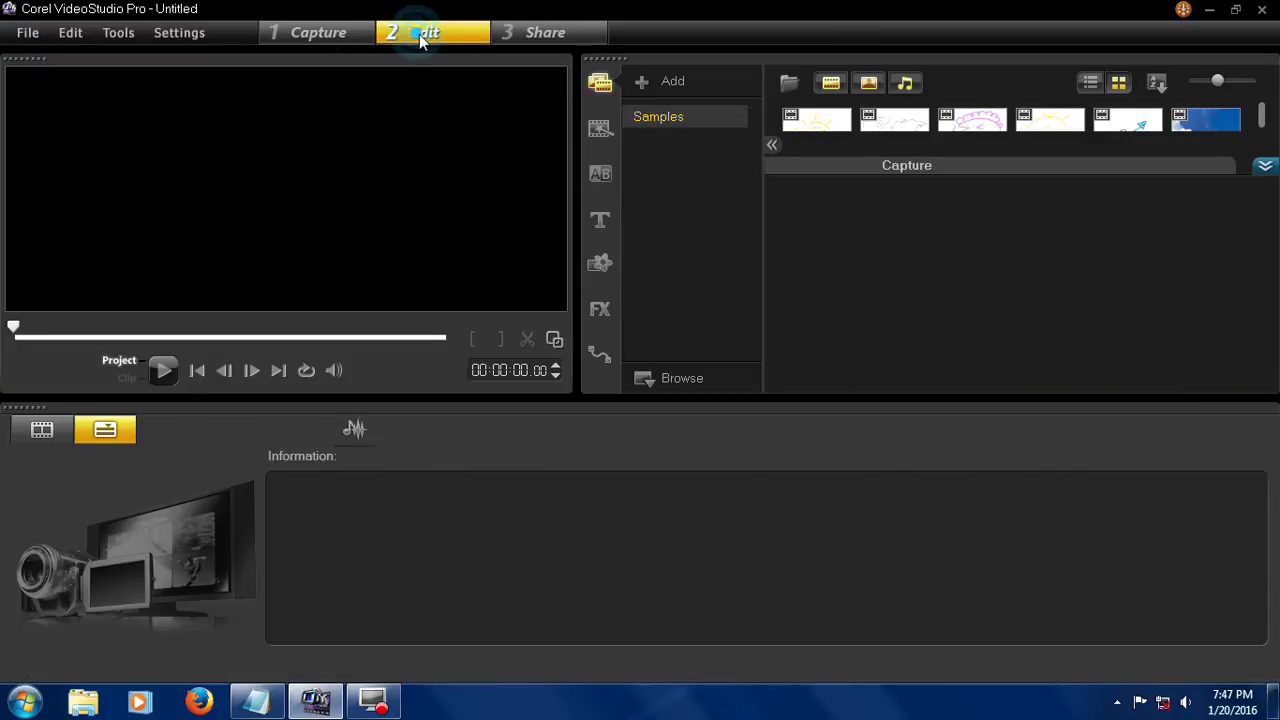
{"action": "left_click", "coordinate": [555, 34]}
{"action": "left_click", "coordinate": [312, 35]}
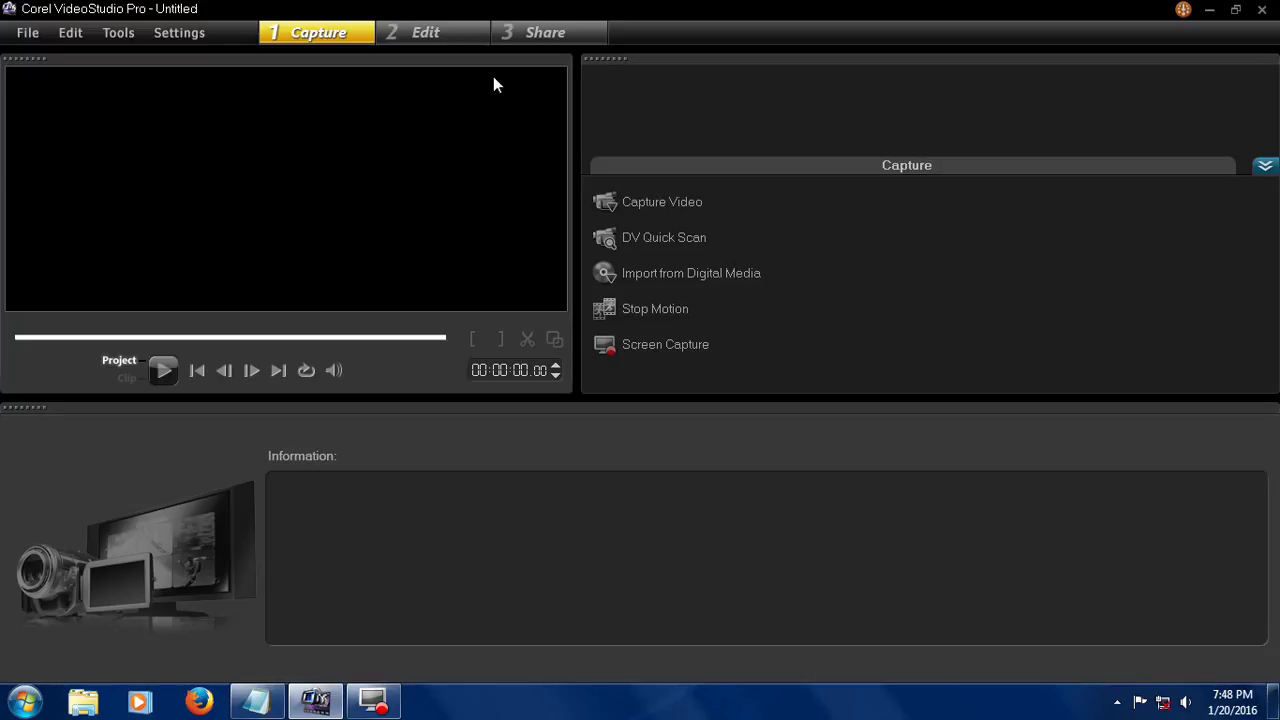
{"action": "left_click", "coordinate": [437, 34]}
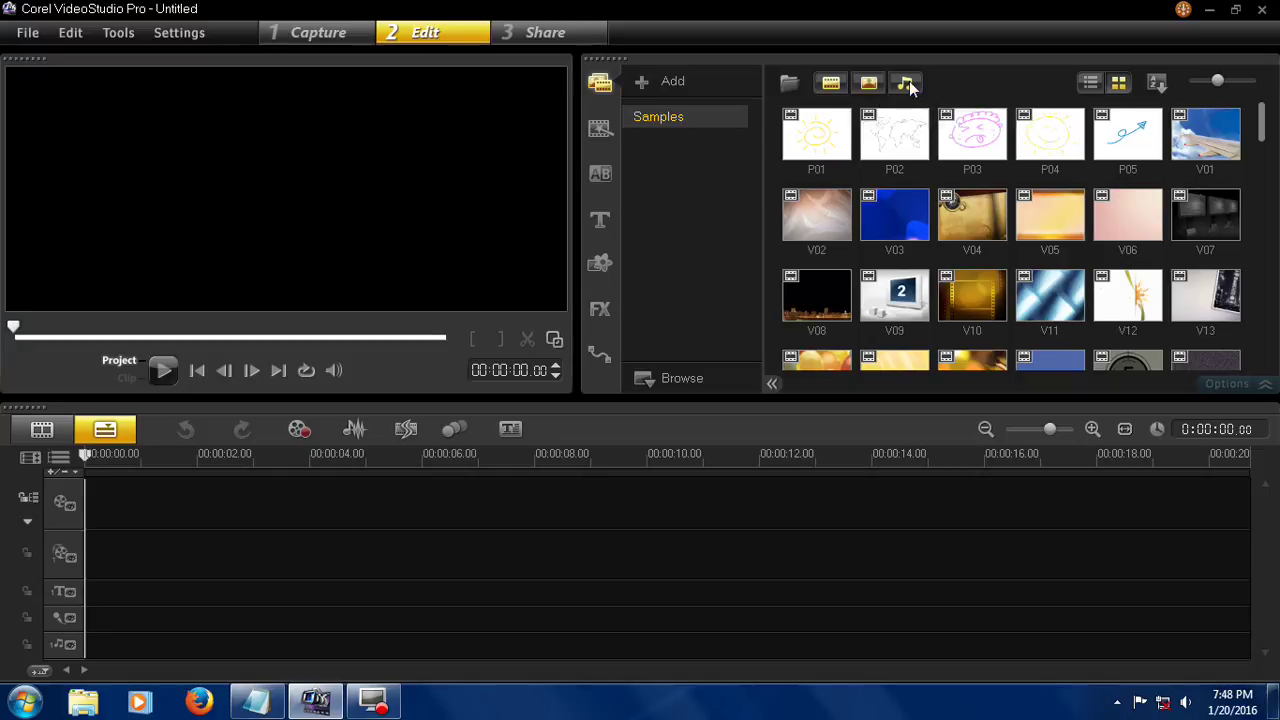
Create a new library folder named 'project 1' next to Samples
{"action": "left_click", "coordinate": [655, 86]}
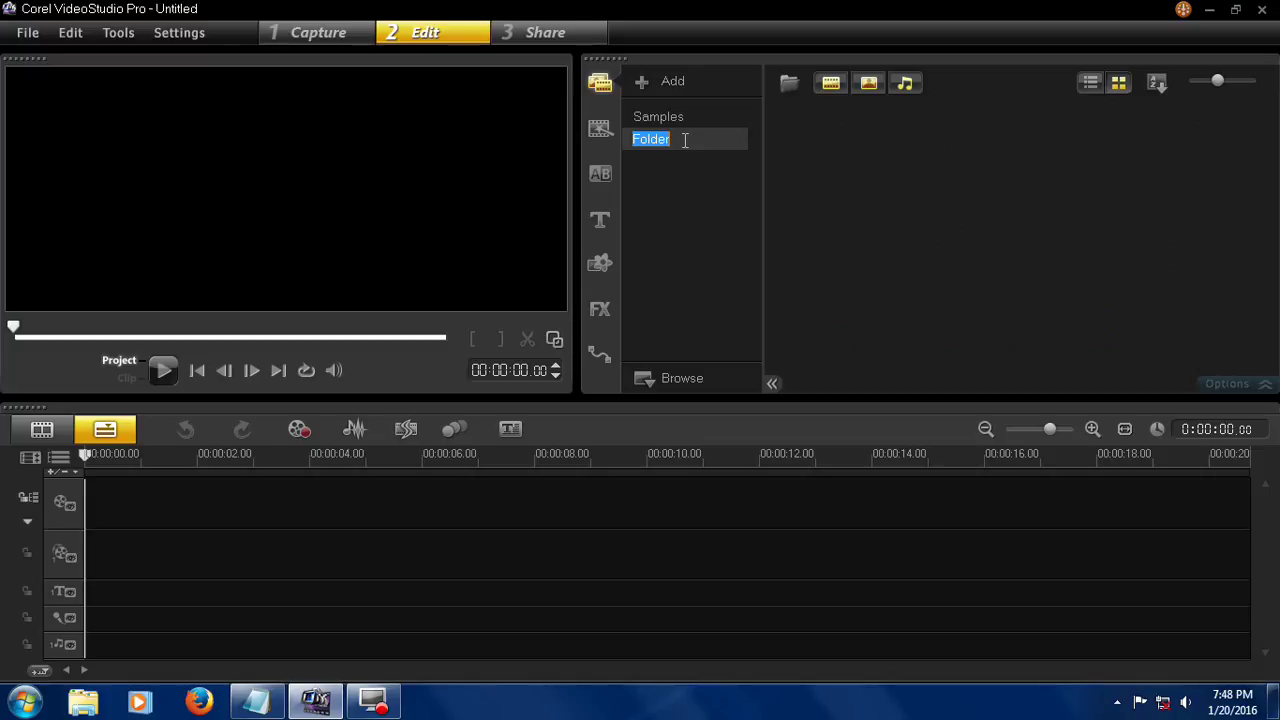
{"action": "key", "text": "BackSpace"}
{"action": "type", "text": "project 1"}
{"action": "left_click", "coordinate": [711, 192]}
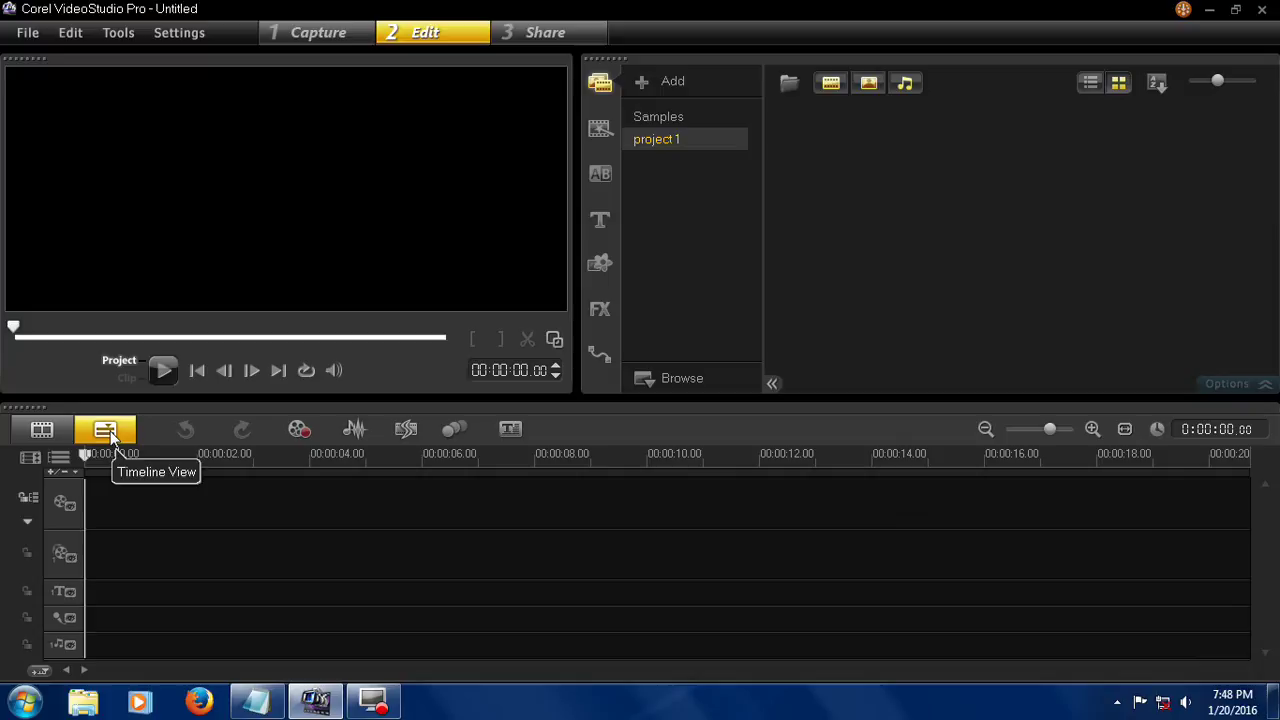
{"action": "left_click", "coordinate": [42, 429]}
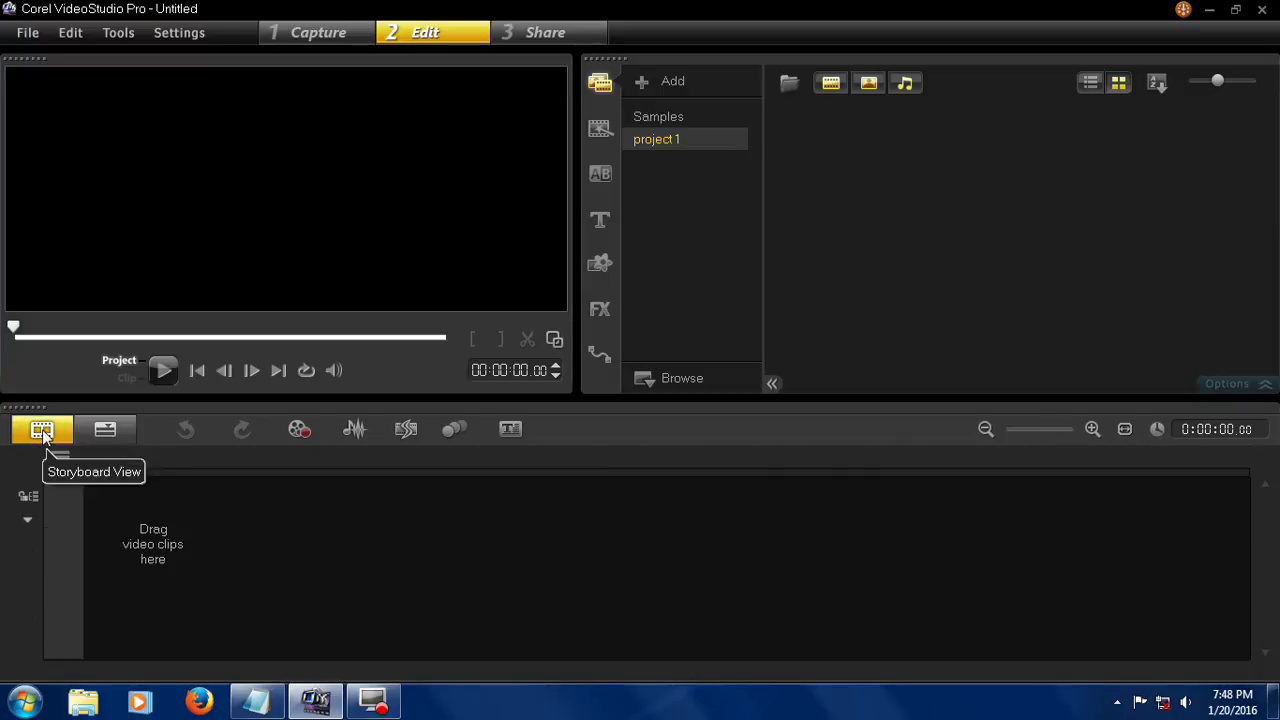
{"action": "left_click", "coordinate": [104, 433]}
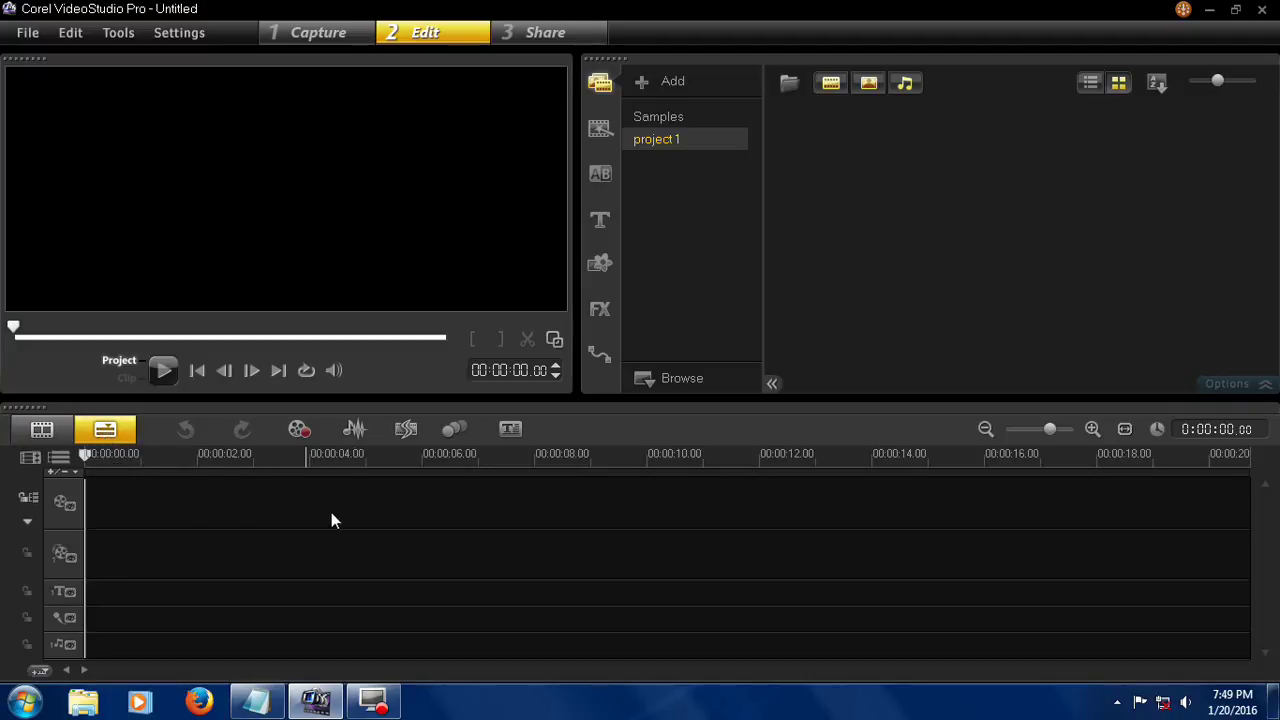
Import uuu 012.AVI from drive D's 2014-02-09 uuu folder into the project 1 library
{"action": "left_click", "coordinate": [787, 85]}
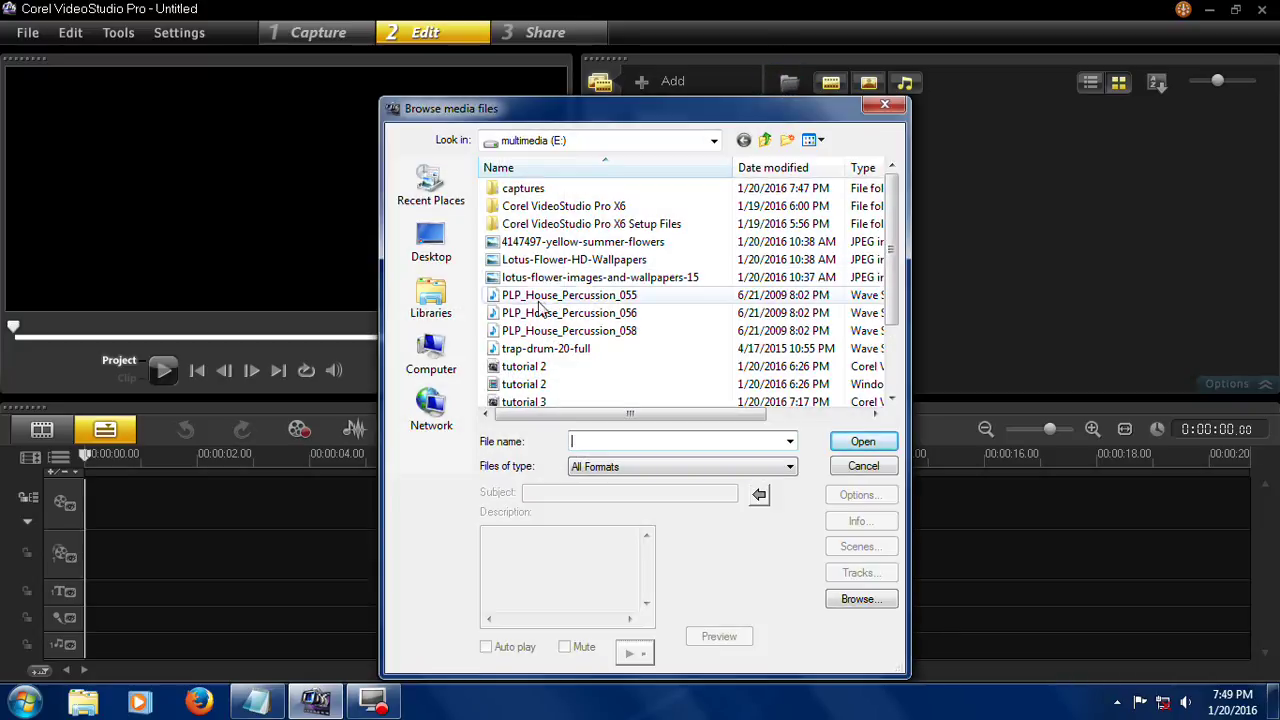
{"action": "left_click", "coordinate": [438, 366]}
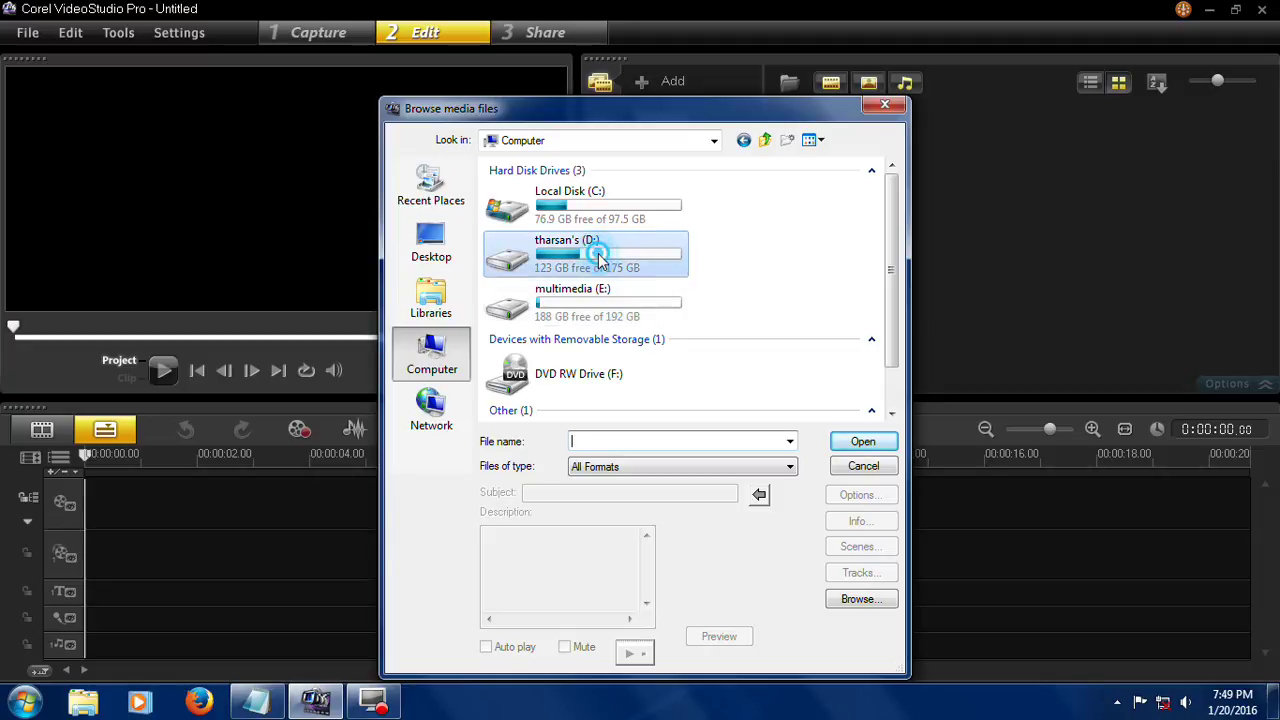
{"action": "double_click", "coordinate": [600, 250]}
{"action": "left_click_drag", "start_coordinate": [893, 190], "coordinate": [893, 203]}
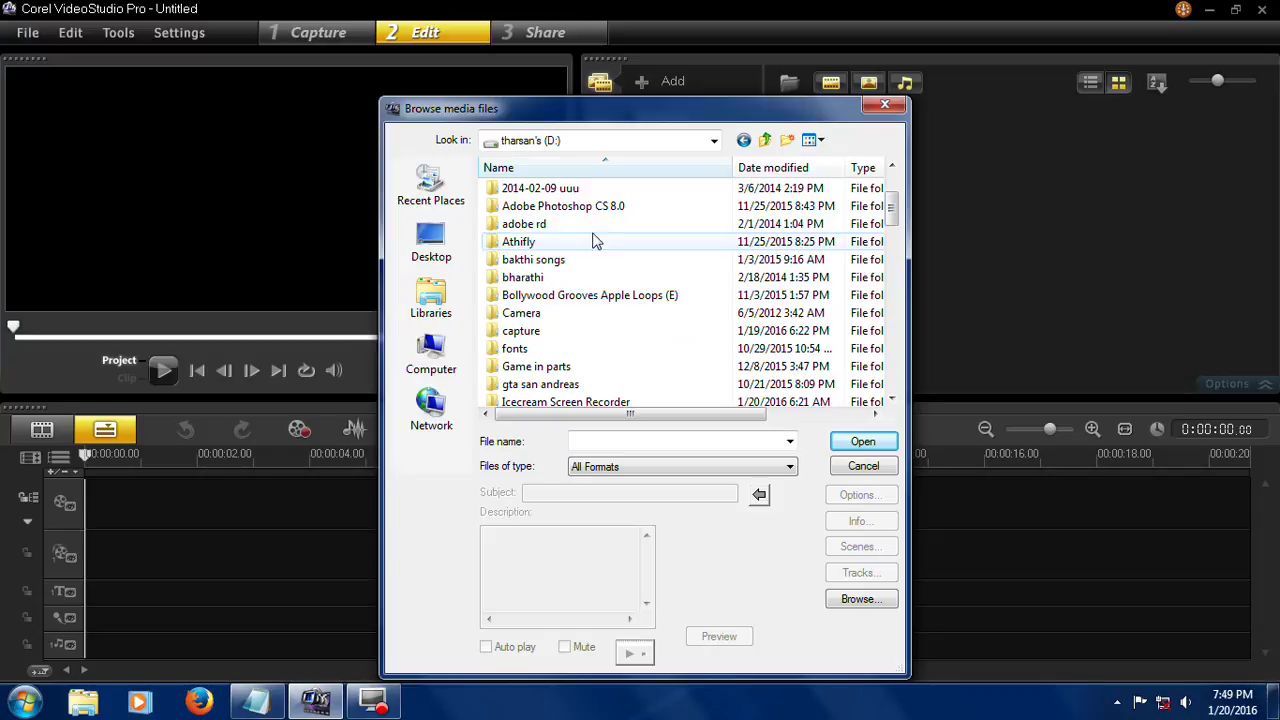
{"action": "double_click", "coordinate": [577, 190]}
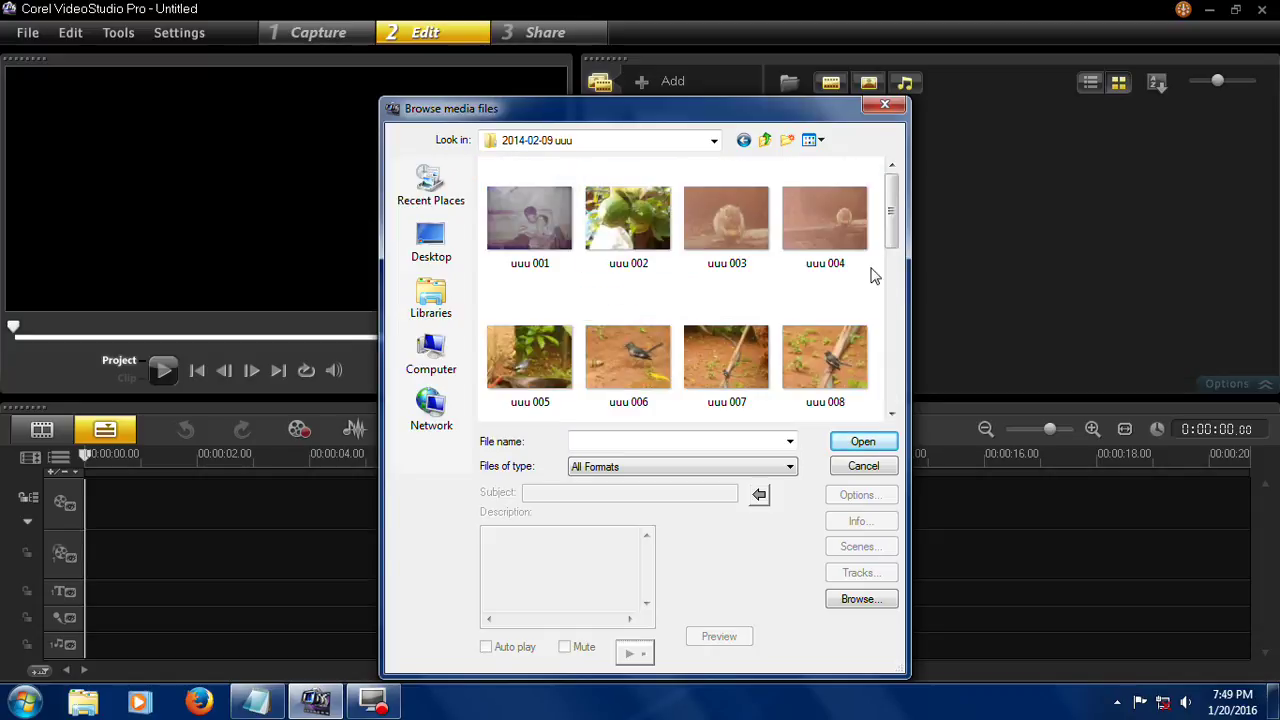
{"action": "scroll", "coordinate": [890, 250], "scroll_direction": "down", "scroll_amount": 2}
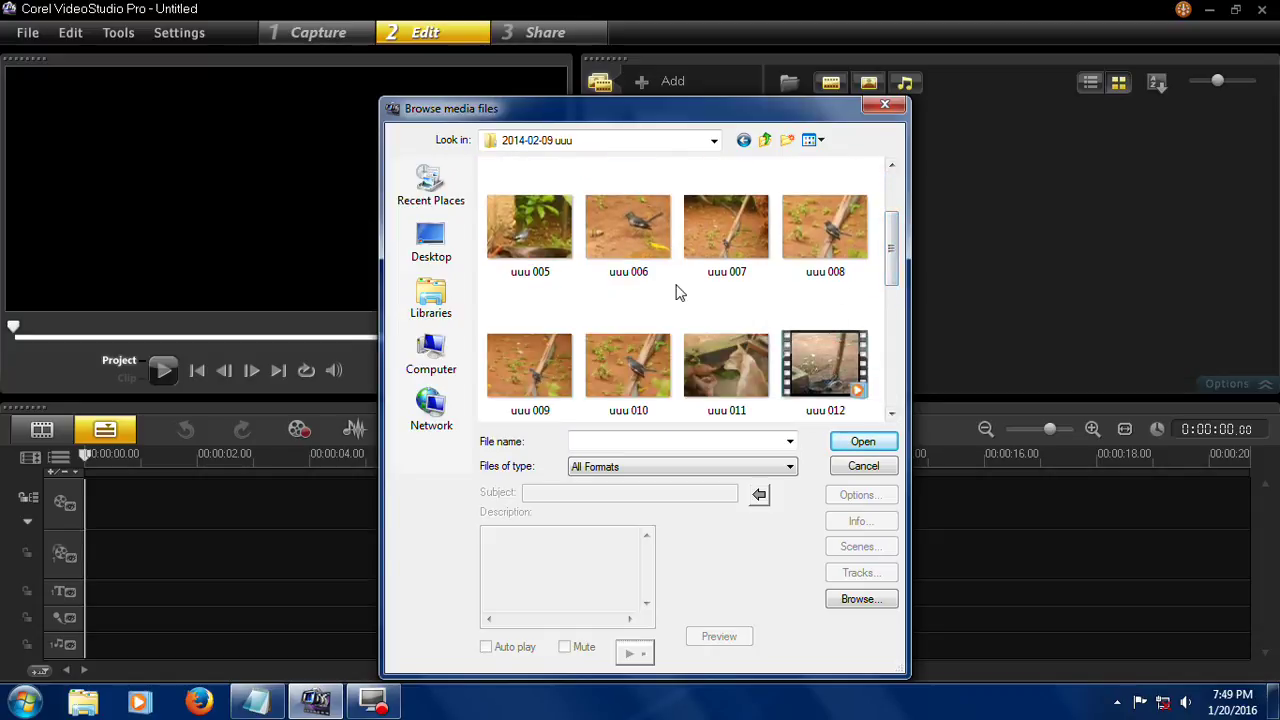
{"action": "left_click_drag", "start_coordinate": [893, 282], "coordinate": [895, 330]}
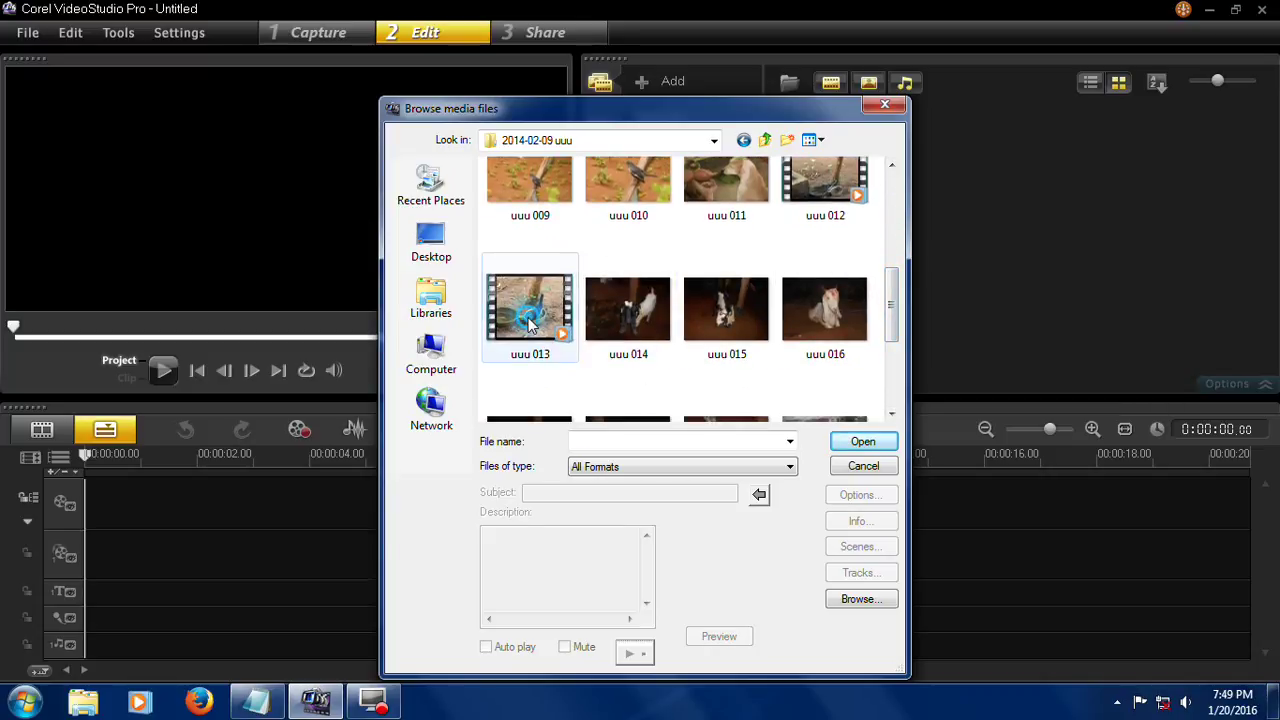
{"action": "left_click", "coordinate": [537, 358]}
{"action": "left_click", "coordinate": [856, 188]}
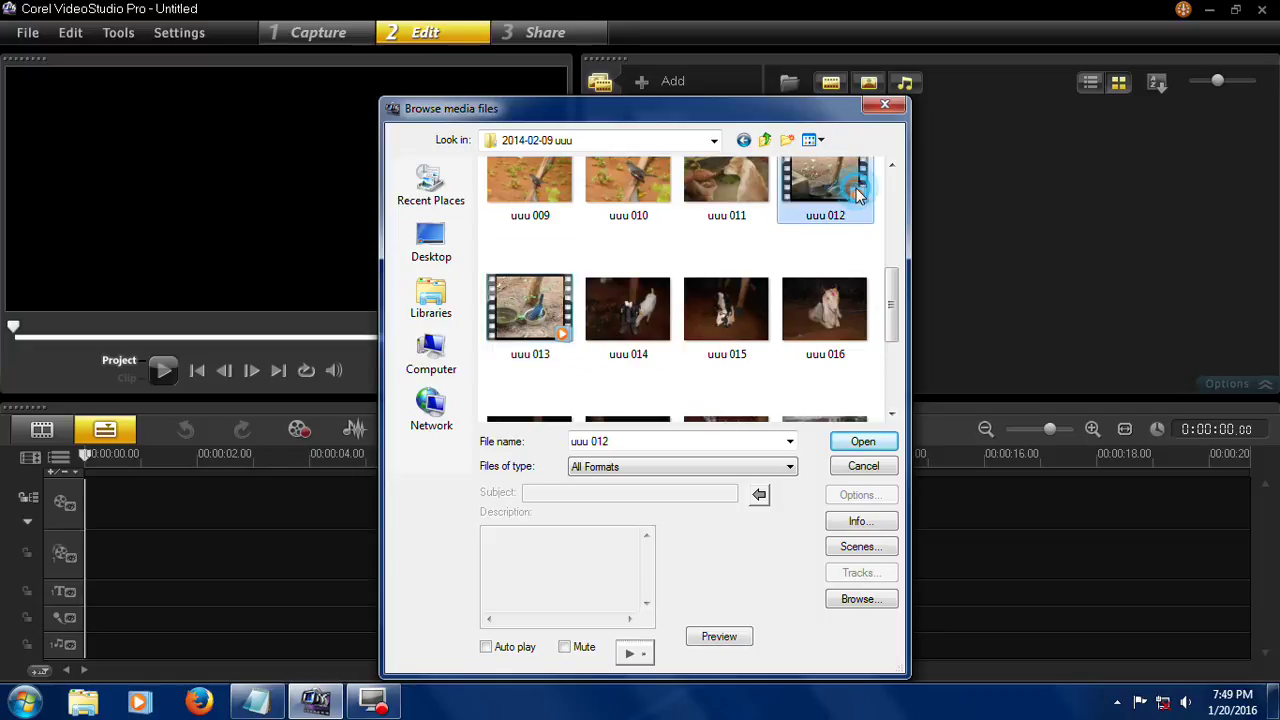
{"action": "left_click", "coordinate": [861, 444]}
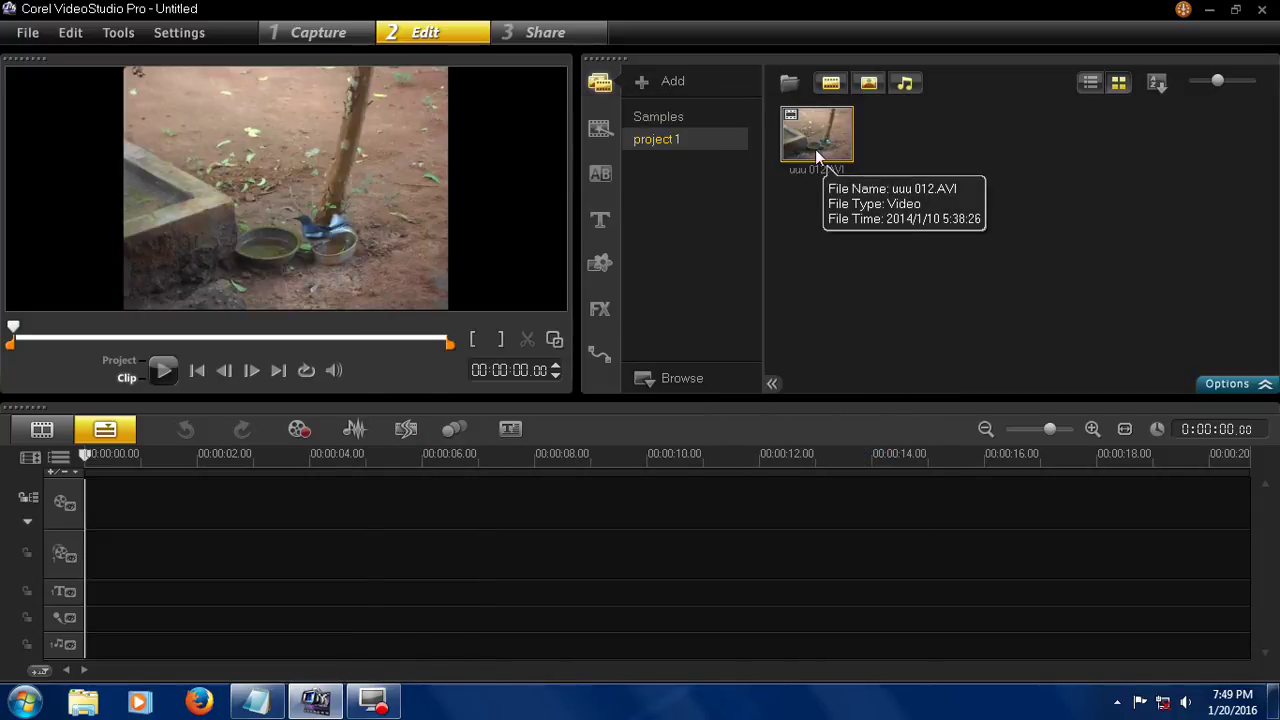
Import the photo uuu 003.JPG into the project 1 library
{"action": "left_click", "coordinate": [790, 86]}
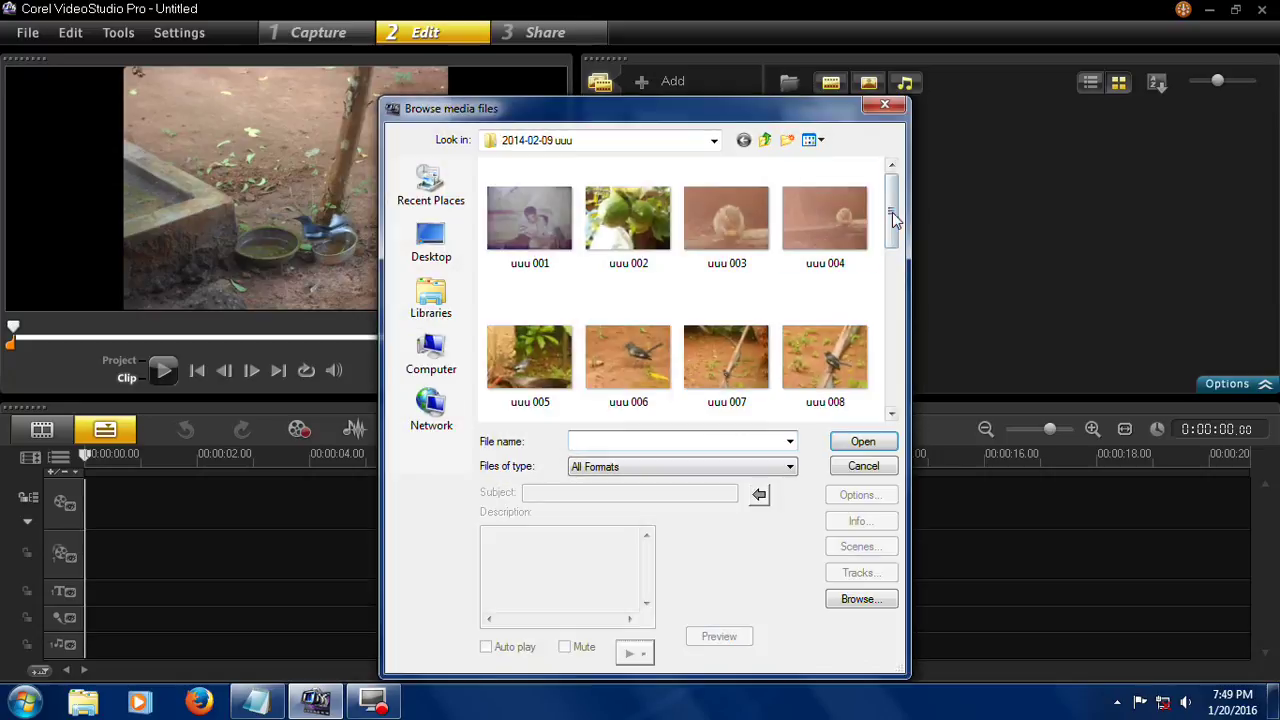
{"action": "scroll", "coordinate": [894, 209], "scroll_direction": "down", "scroll_amount": 1}
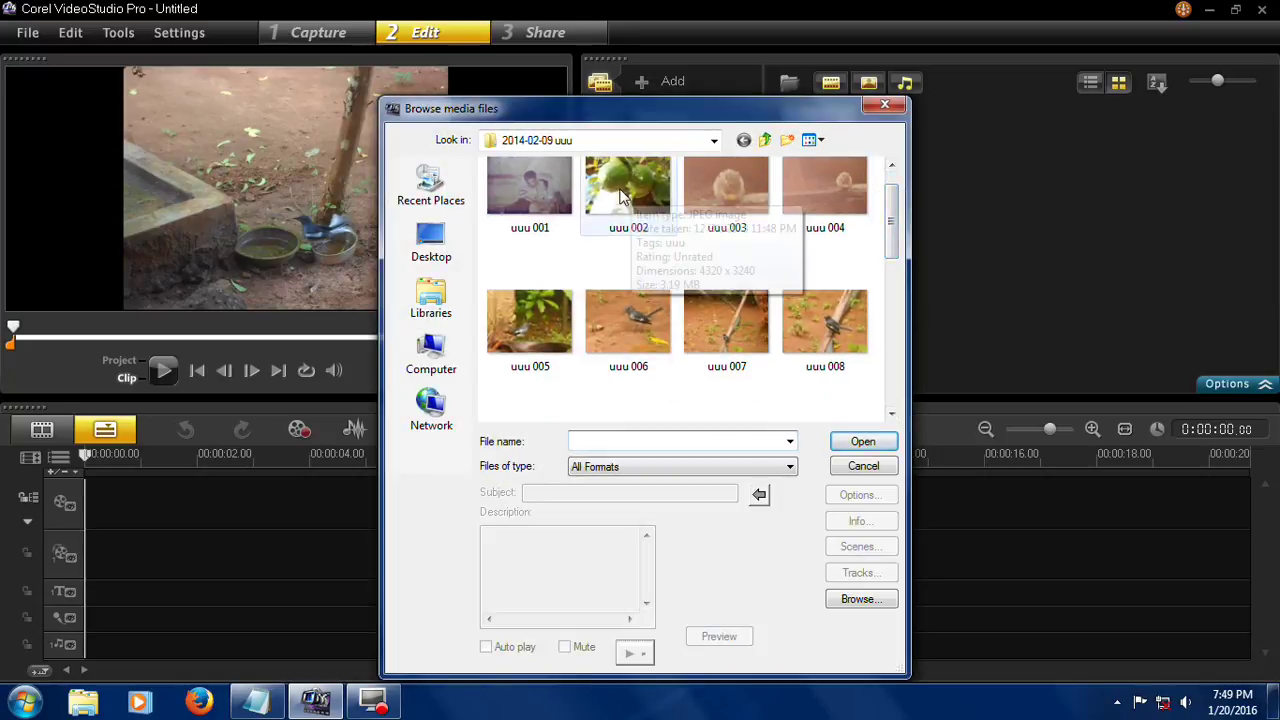
{"action": "left_click", "coordinate": [750, 200]}
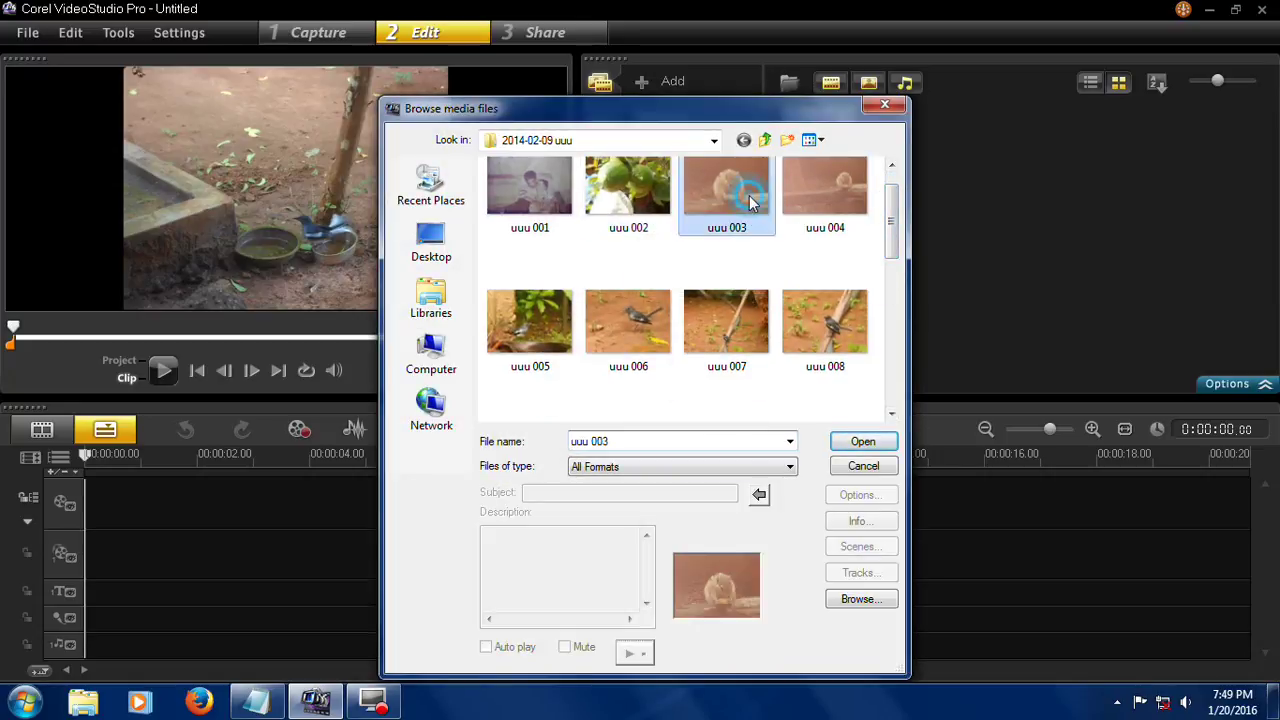
{"action": "left_click", "coordinate": [862, 441]}
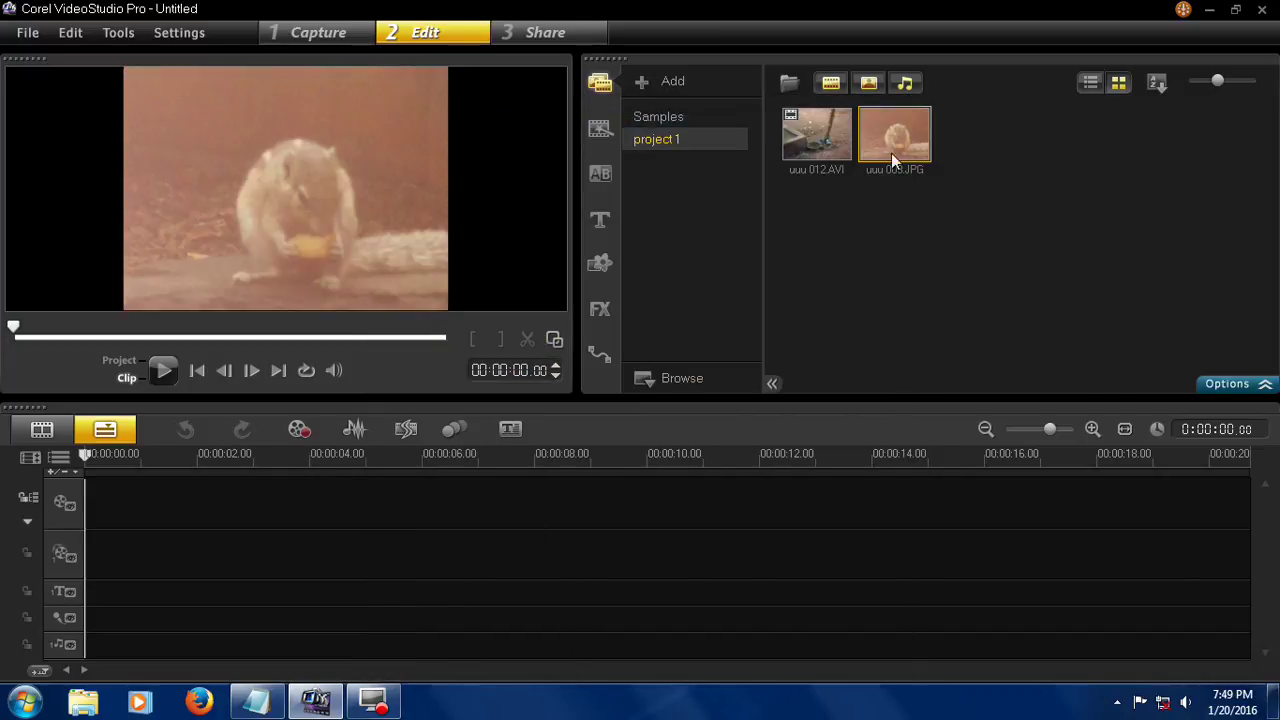
Reopen the media file browser, scroll the list, and close it without importing
{"action": "left_click", "coordinate": [792, 84]}
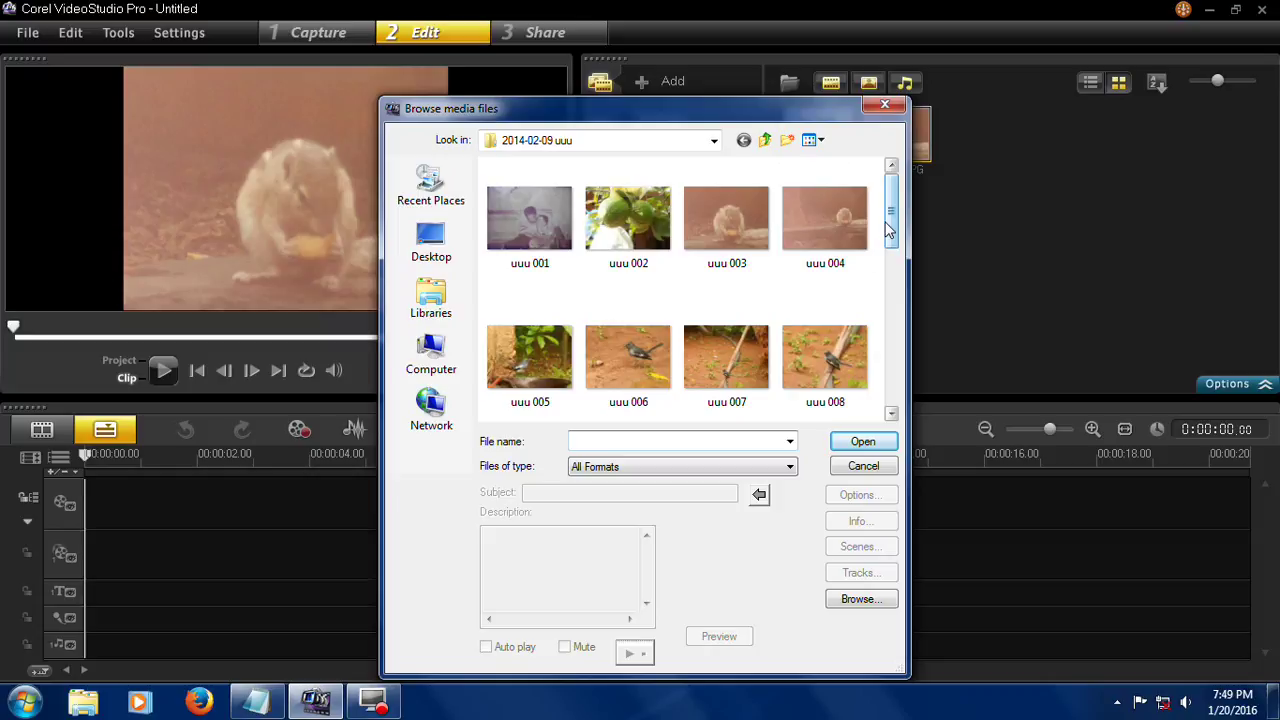
{"action": "left_click_drag", "start_coordinate": [894, 224], "coordinate": [839, 309]}
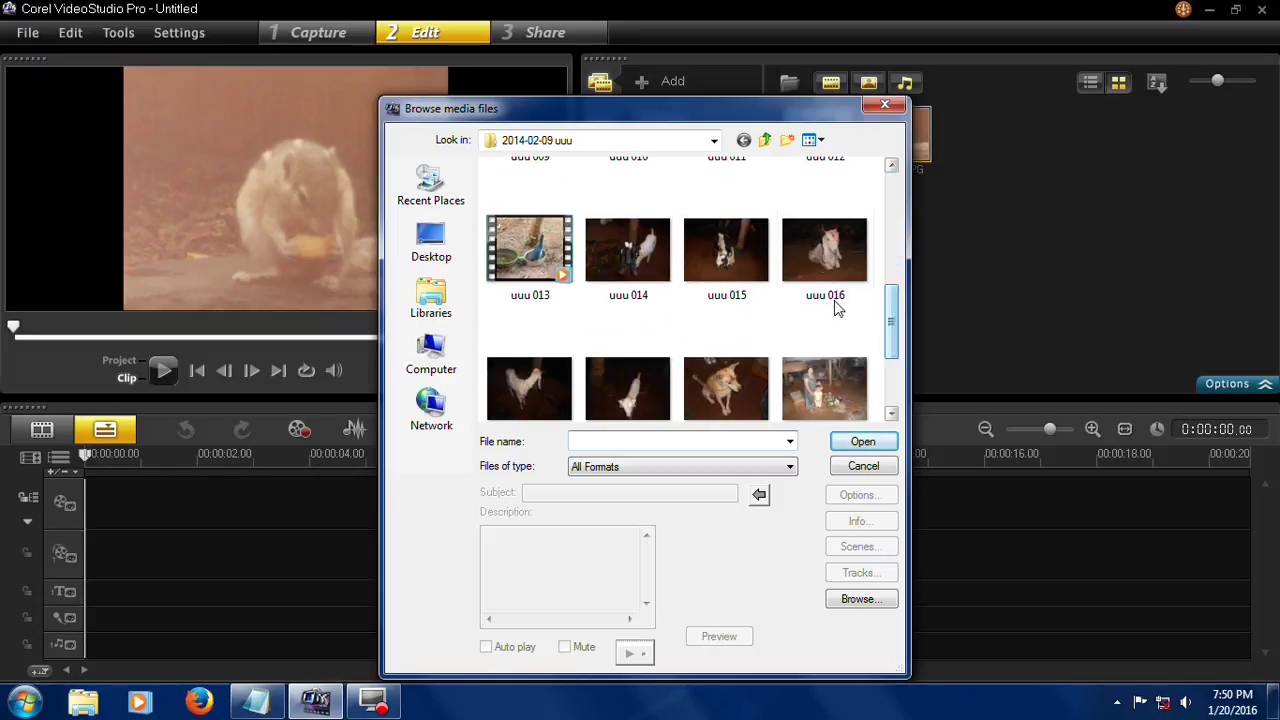
{"action": "left_click", "coordinate": [884, 108]}
{"action": "left_click", "coordinate": [813, 146]}
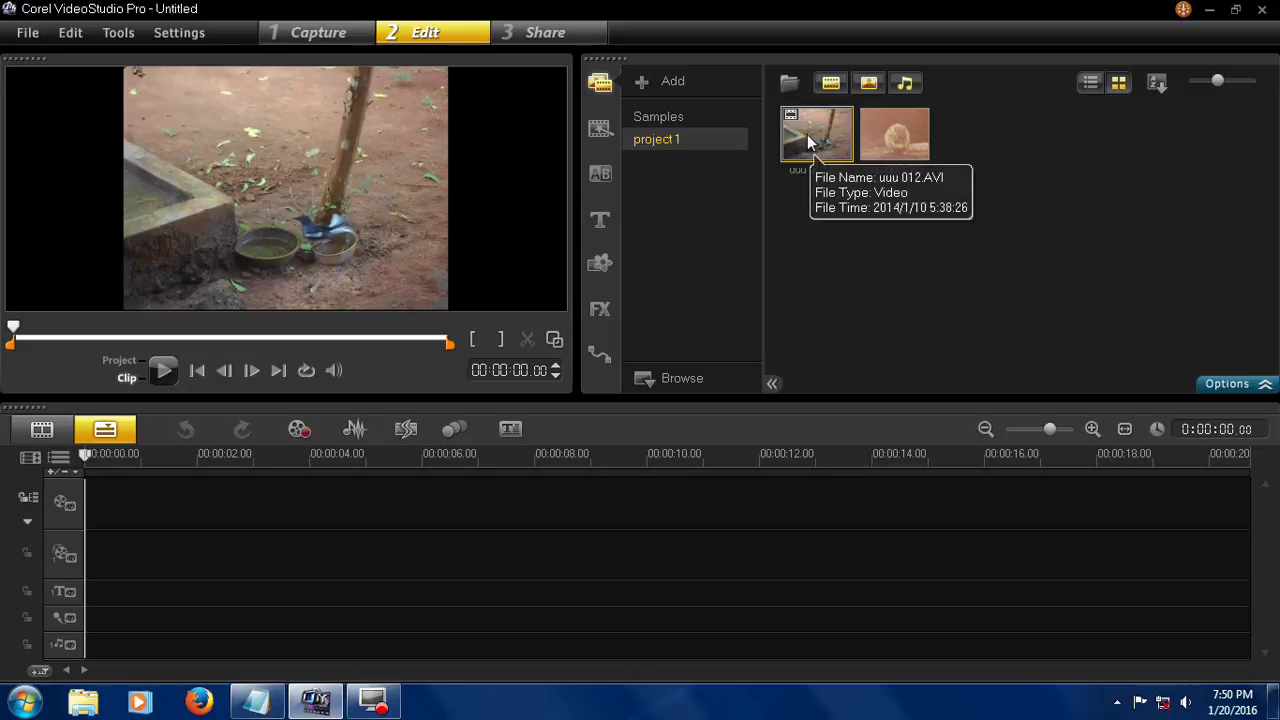
{"action": "left_click", "coordinate": [908, 137]}
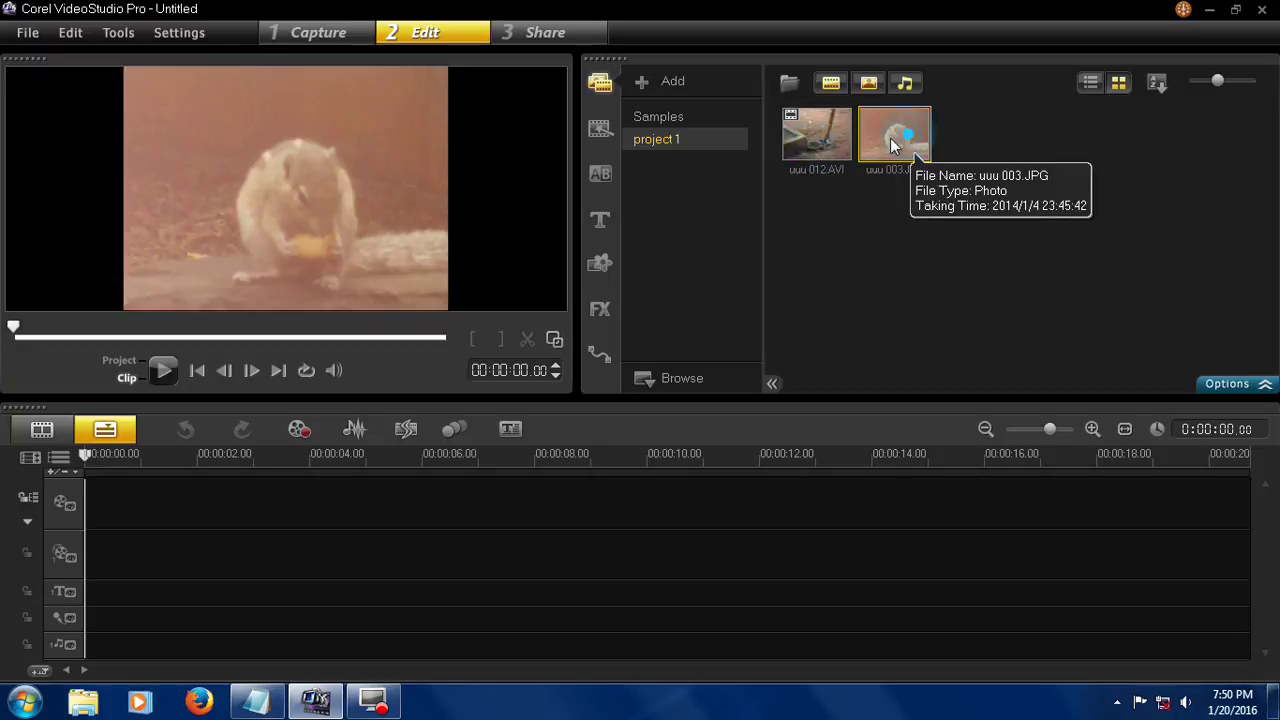
{"action": "left_click", "coordinate": [815, 135]}
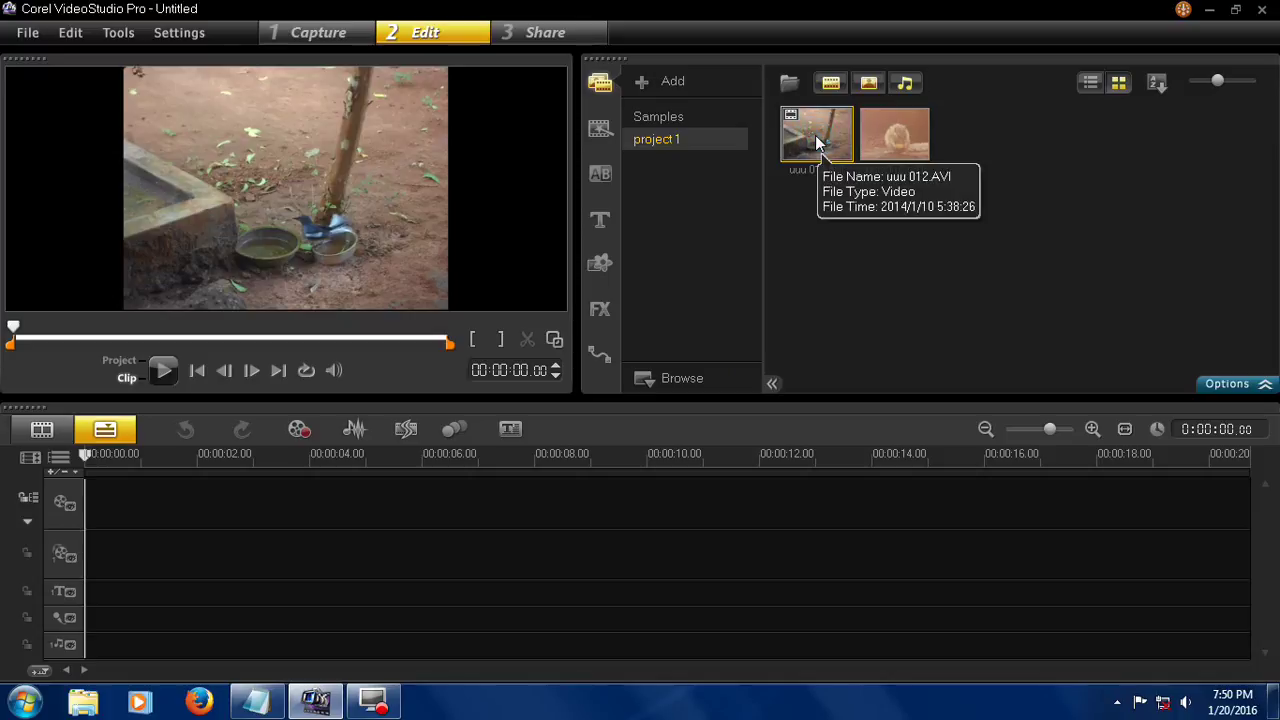
{"action": "right_click", "coordinate": [815, 142]}
{"action": "mouse_move", "coordinate": [988, 172]}
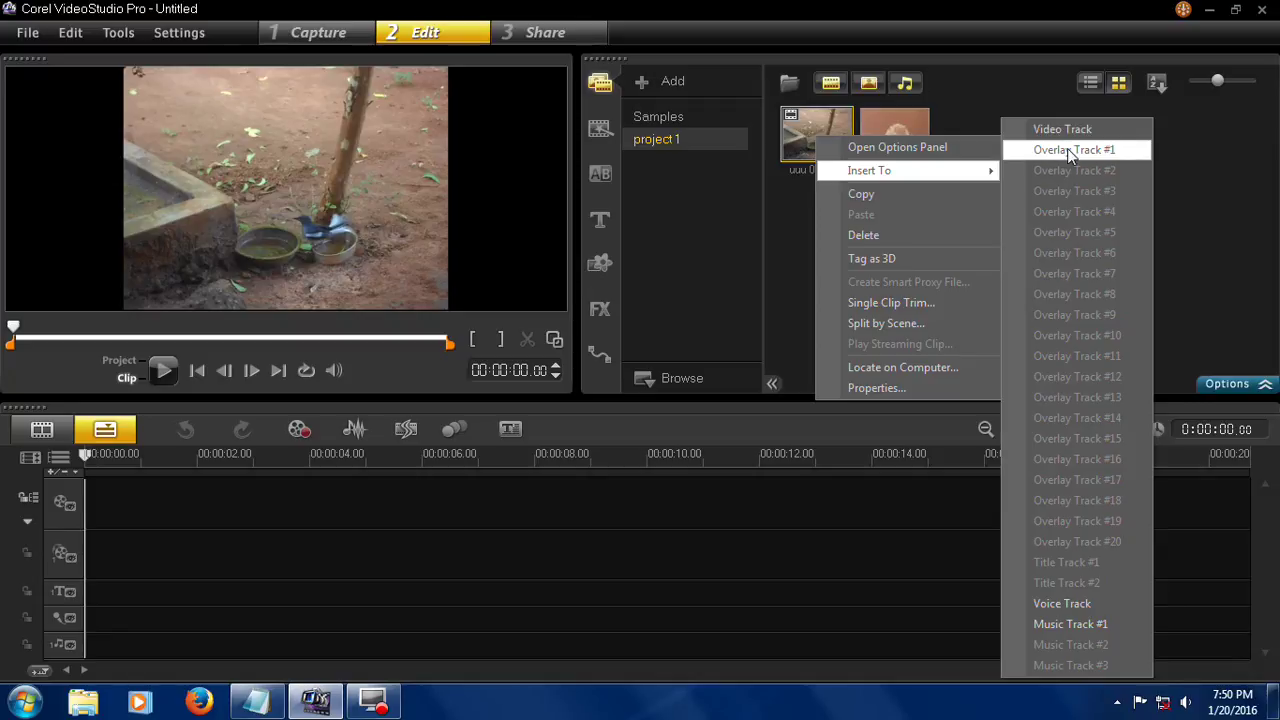
{"action": "left_click", "coordinate": [895, 121]}
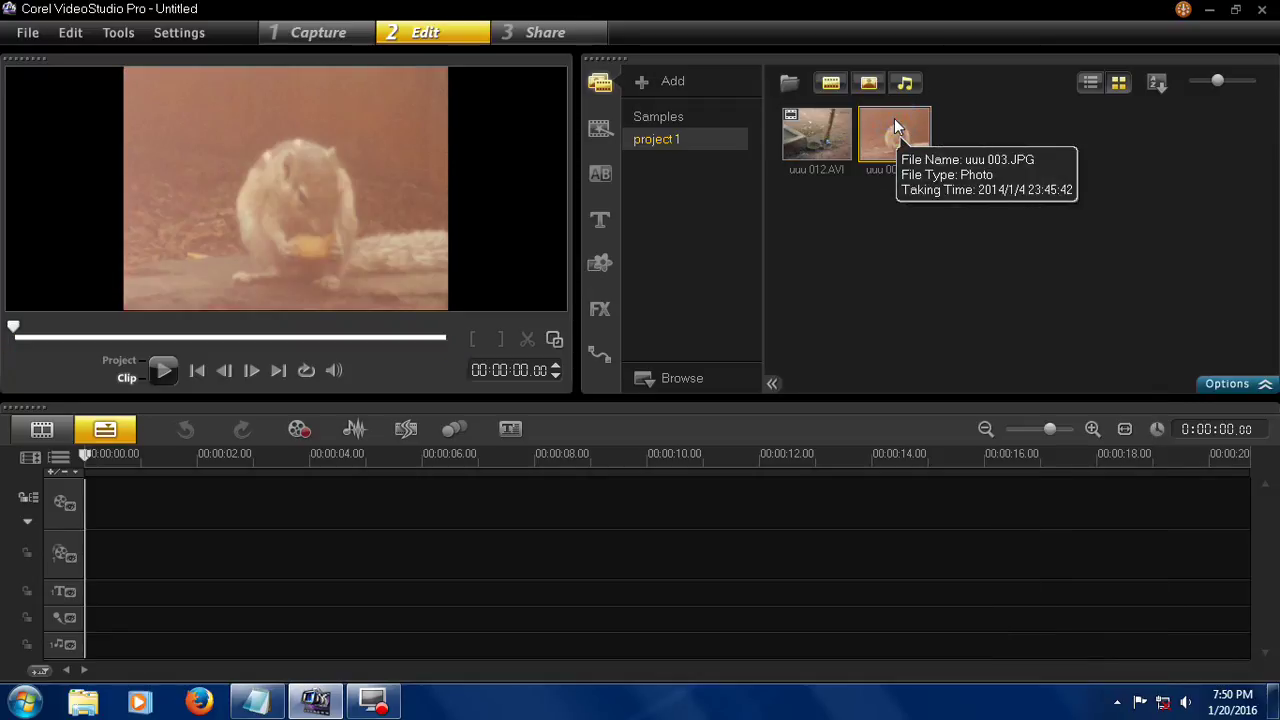
{"action": "right_click", "coordinate": [894, 118]}
{"action": "mouse_move", "coordinate": [967, 152]}
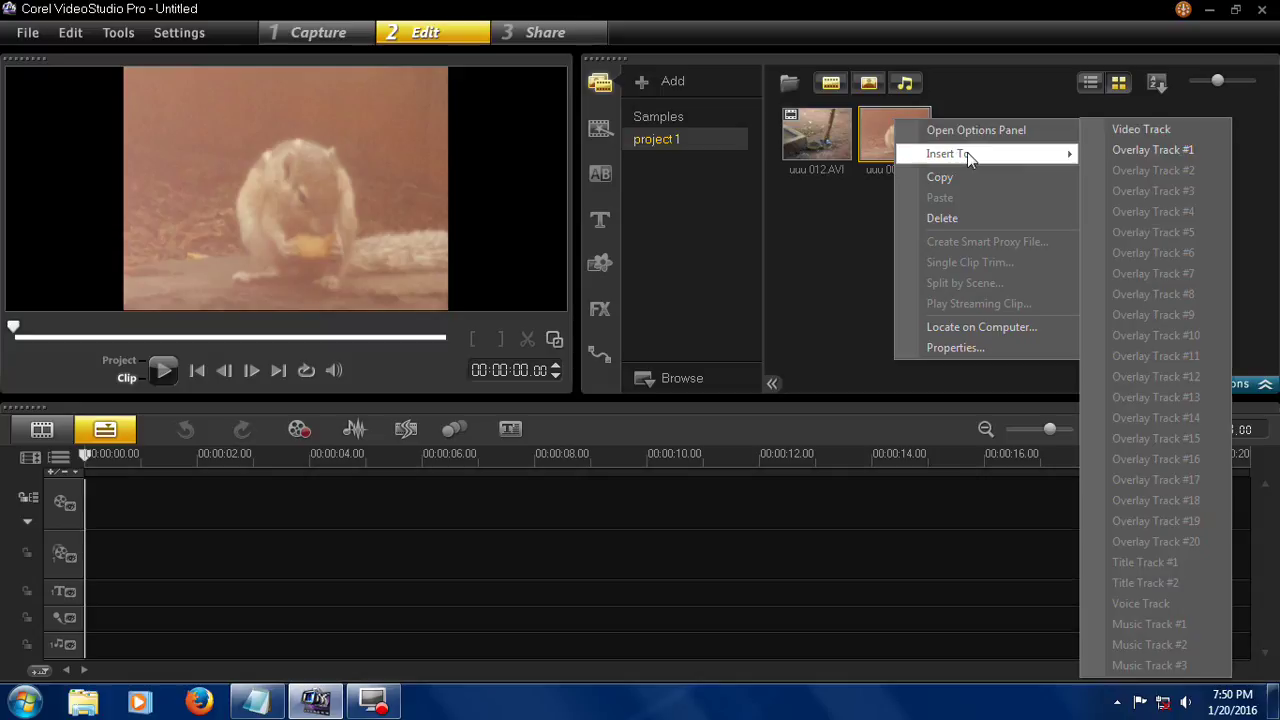
{"action": "left_click", "coordinate": [858, 243]}
{"action": "left_click", "coordinate": [815, 129]}
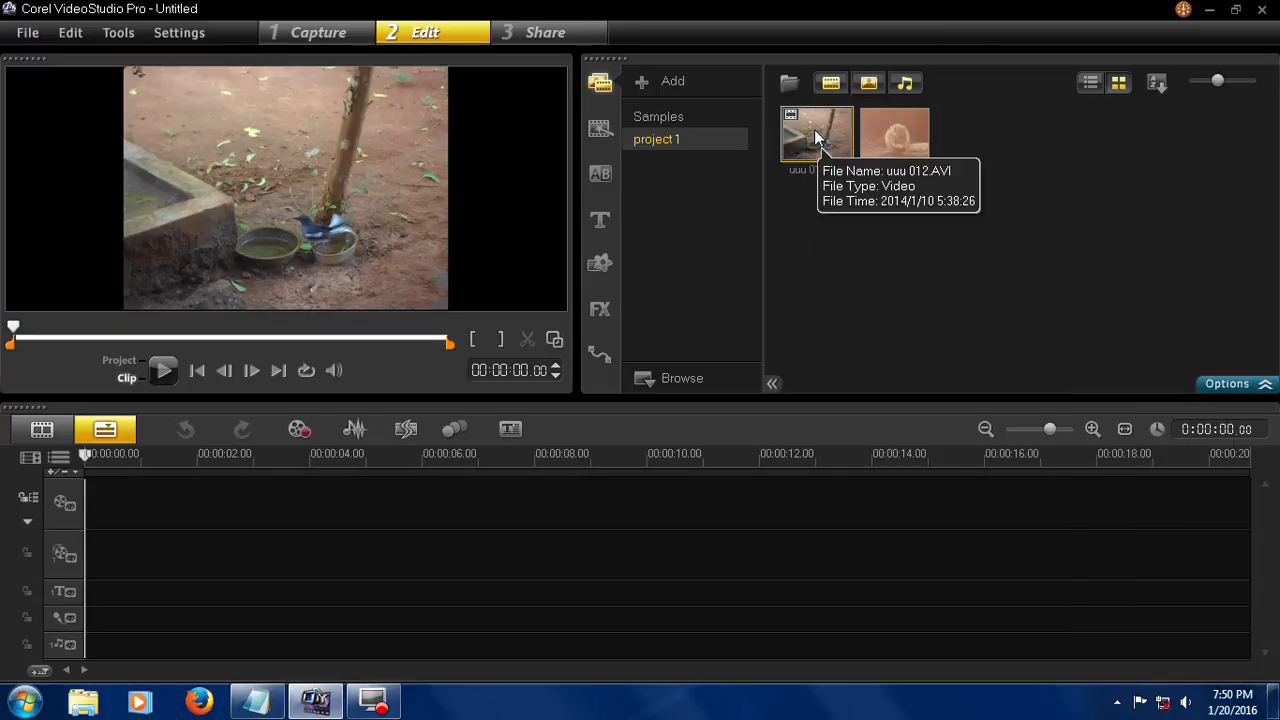
{"action": "right_click", "coordinate": [814, 129]}
{"action": "mouse_move", "coordinate": [856, 171]}
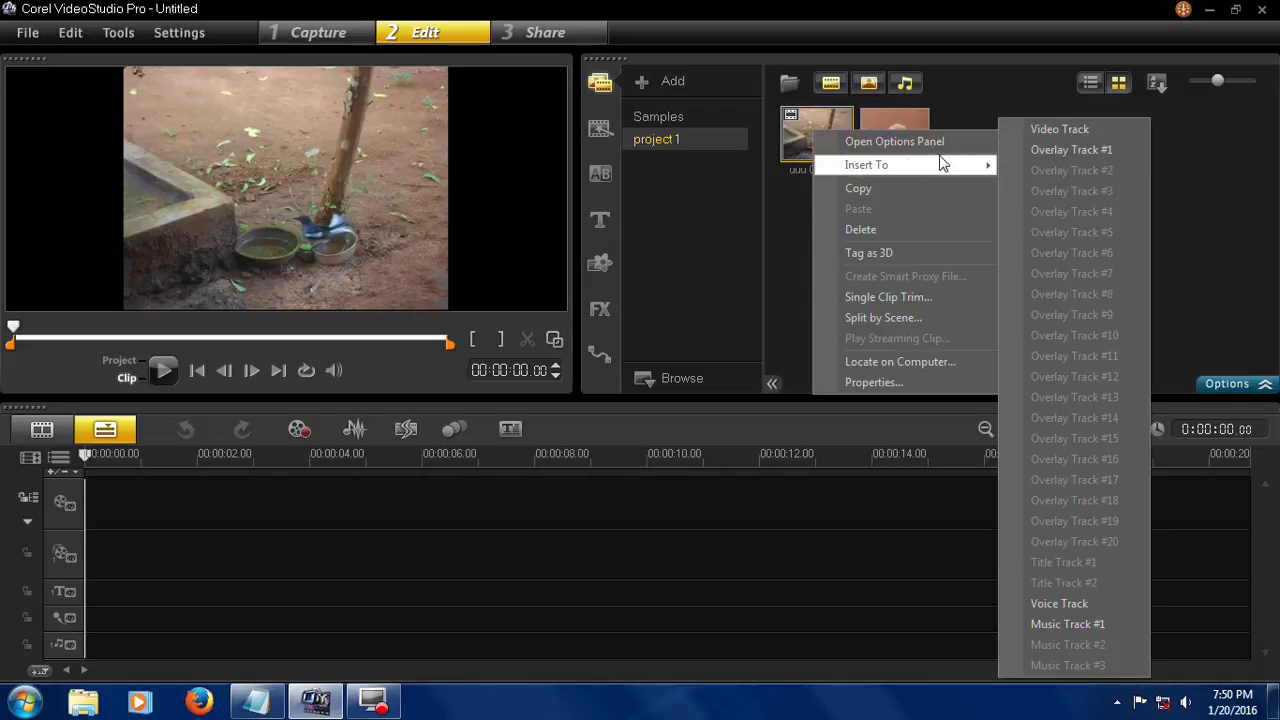
{"action": "left_click", "coordinate": [788, 210]}
{"action": "left_click", "coordinate": [819, 137]}
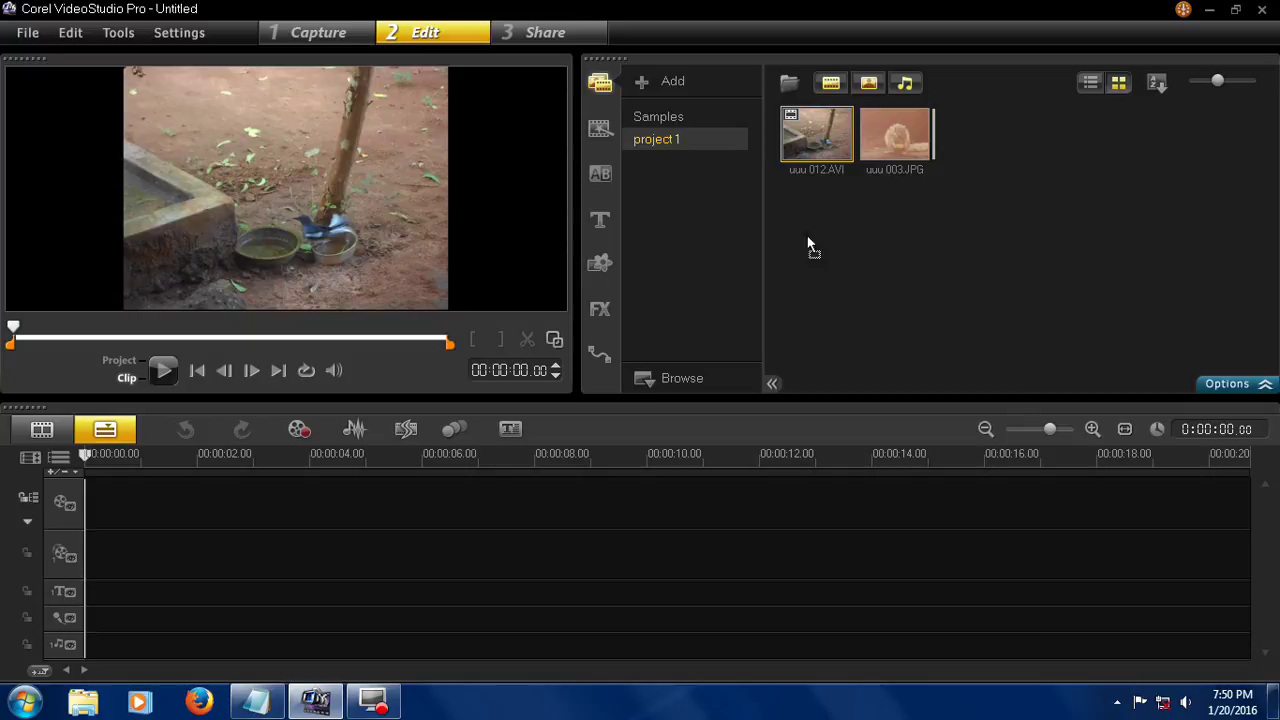
Place uuu 012.AVI on the Video Track, then move it down to Overlay Track #1
{"action": "left_click_drag", "start_coordinate": [808, 238], "coordinate": [421, 514]}
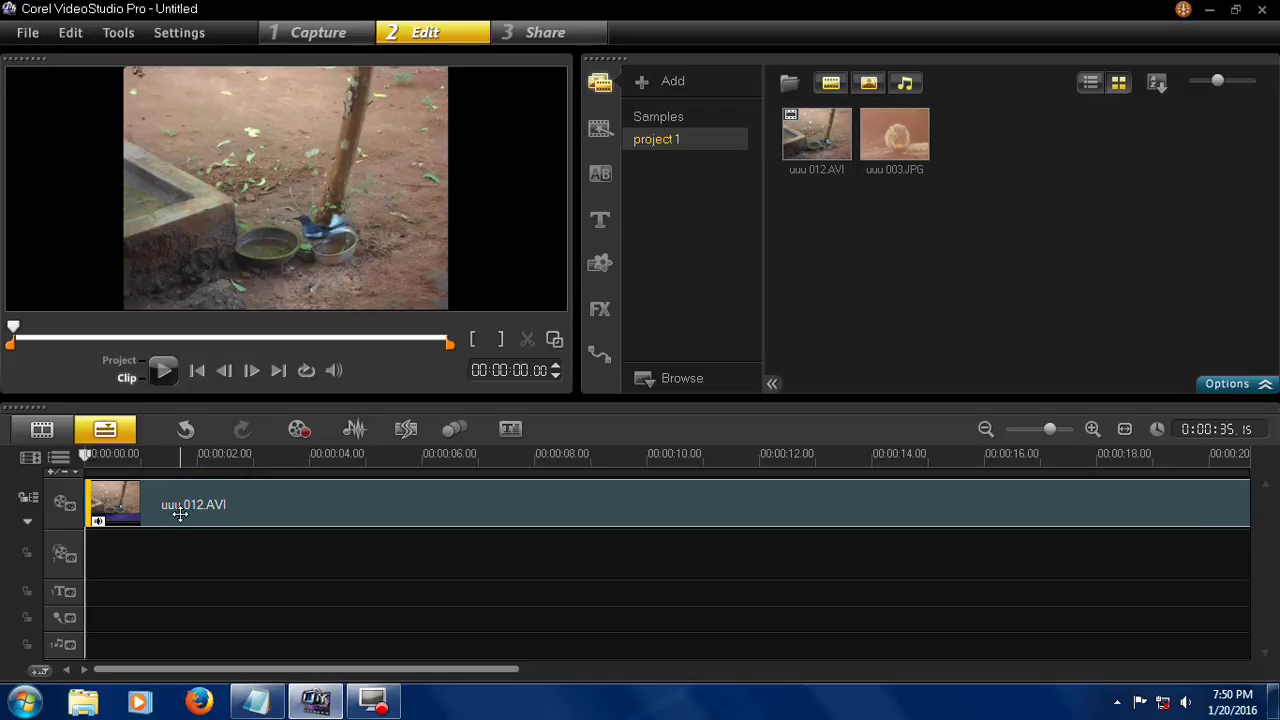
{"action": "left_click_drag", "start_coordinate": [180, 504], "coordinate": [170, 550]}
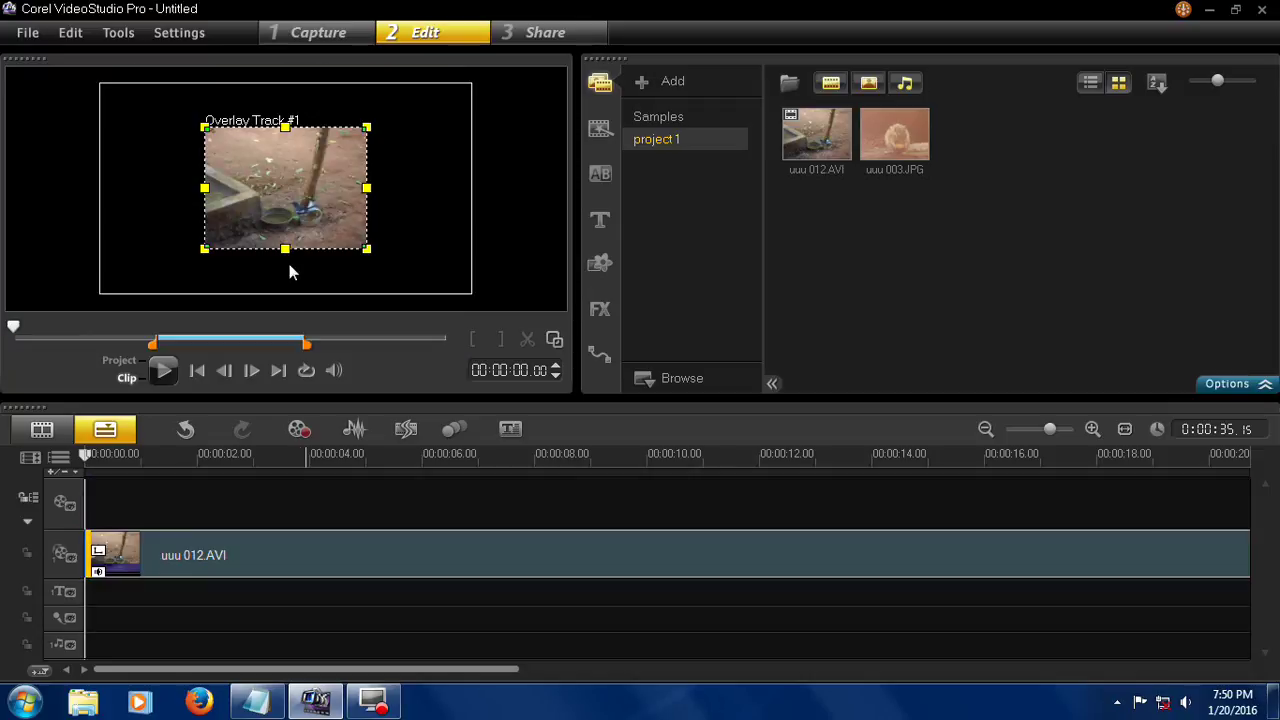
Enlarge the overlay video in the preview by dragging its edges outward on all sides
{"action": "left_click_drag", "start_coordinate": [369, 254], "coordinate": [402, 309]}
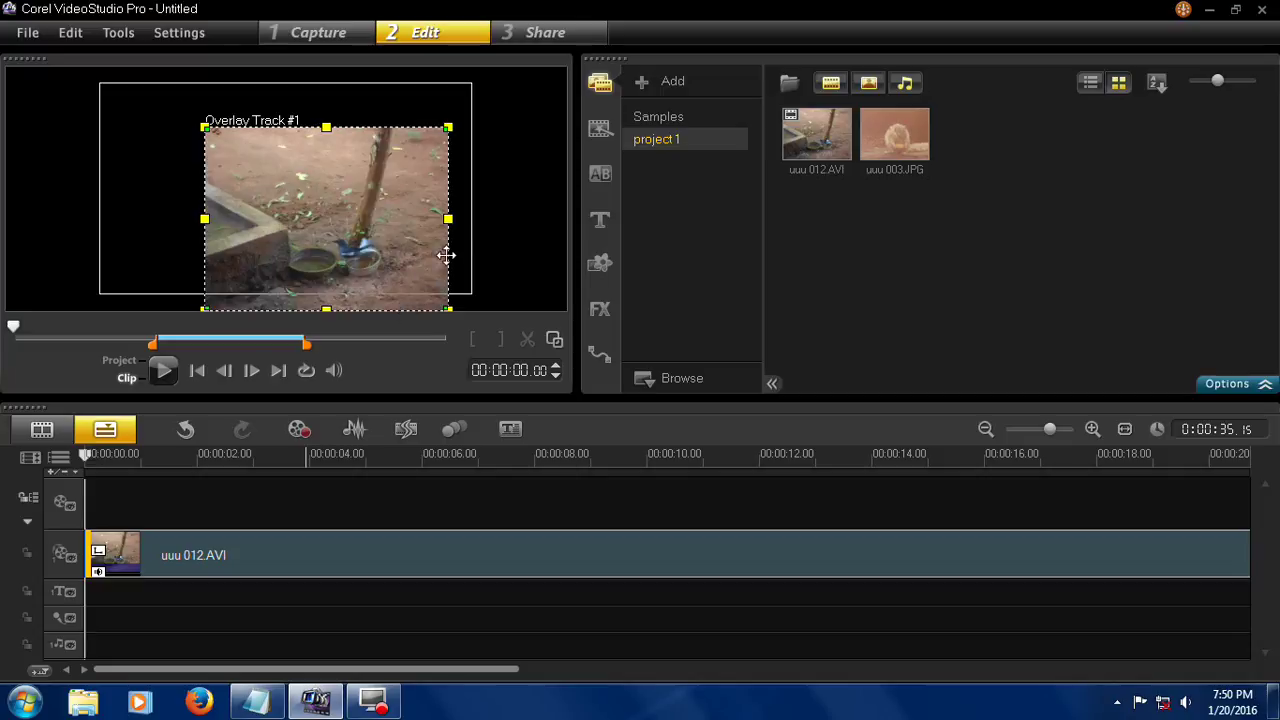
{"action": "left_click_drag", "start_coordinate": [448, 219], "coordinate": [503, 218]}
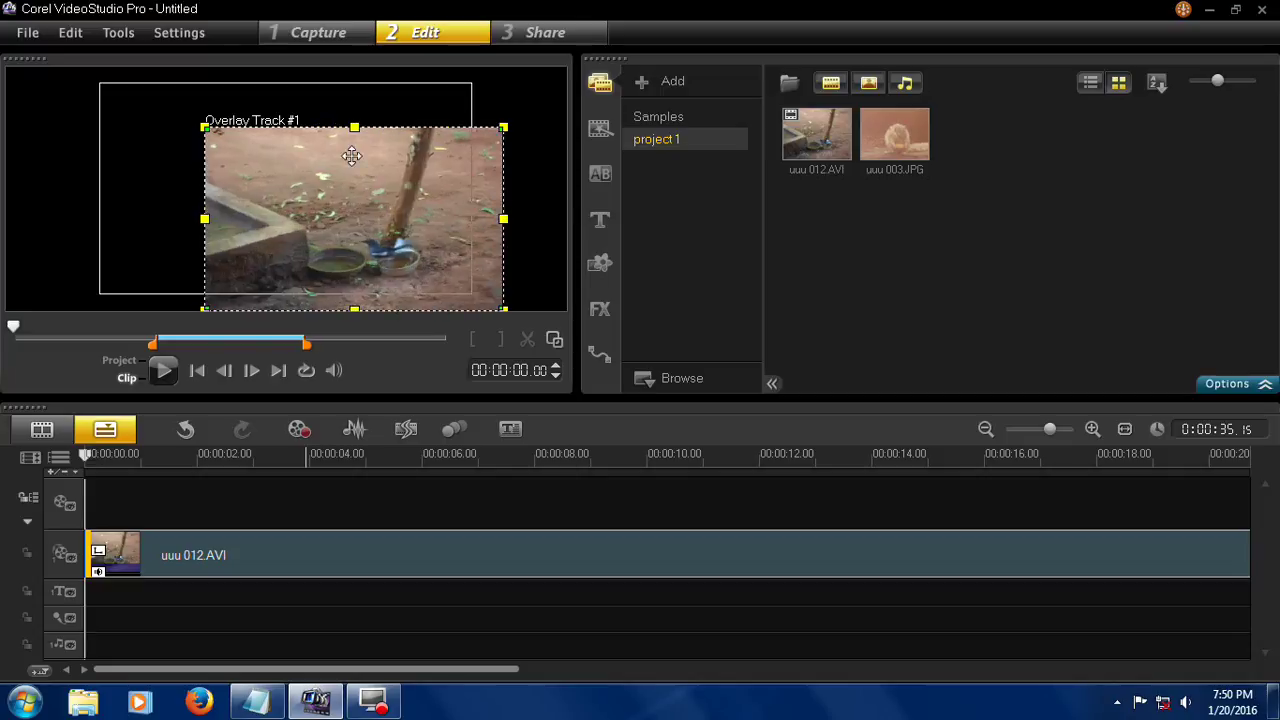
{"action": "left_click_drag", "start_coordinate": [357, 127], "coordinate": [355, 74]}
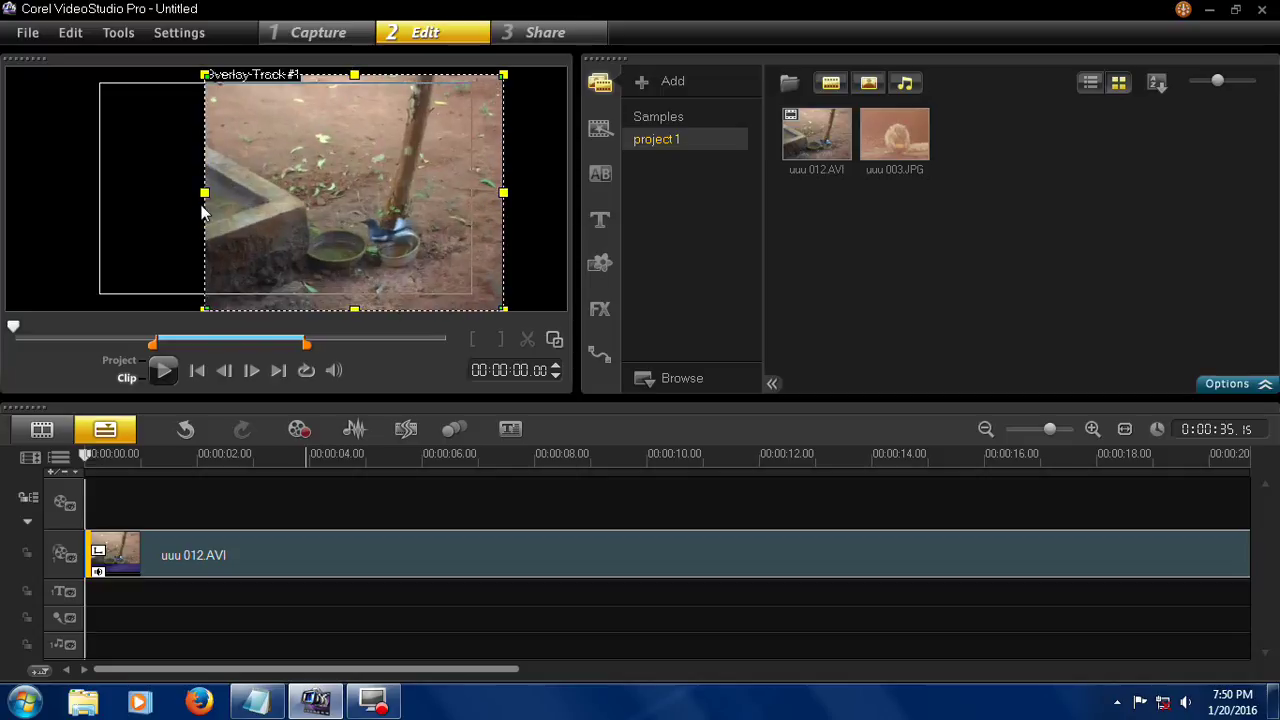
{"action": "left_click_drag", "start_coordinate": [203, 195], "coordinate": [7, 222]}
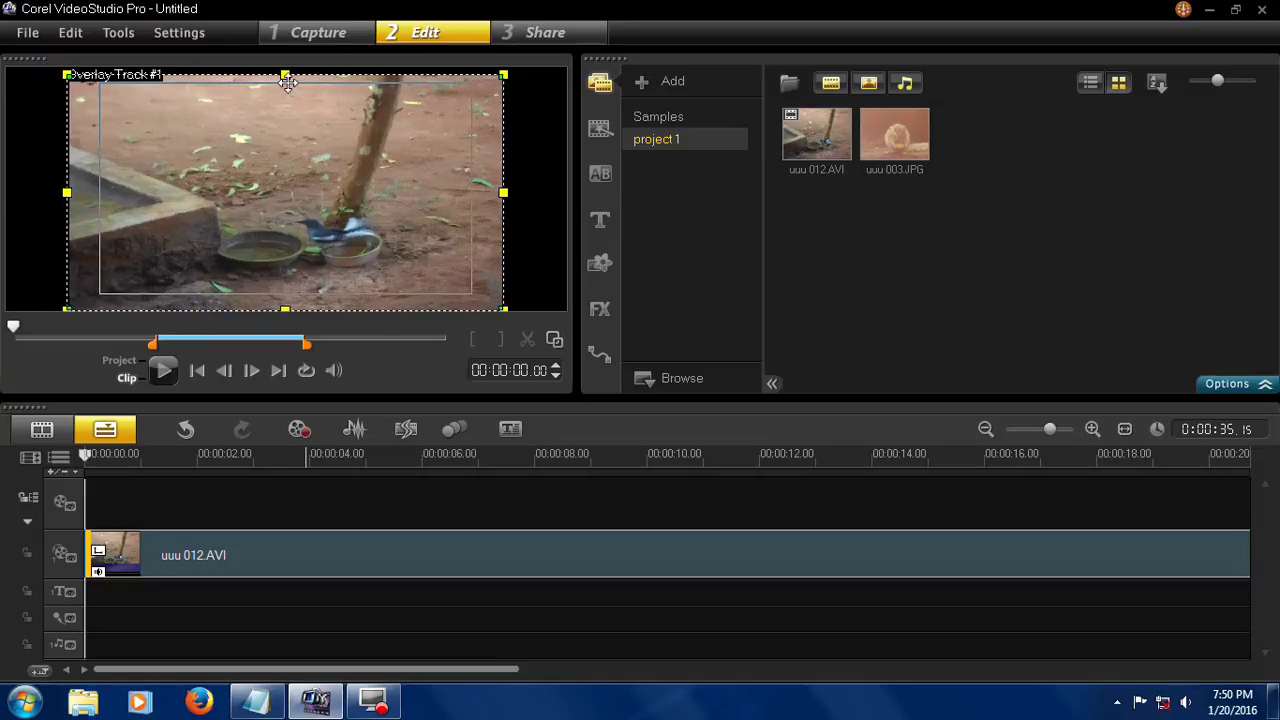
{"action": "left_click_drag", "start_coordinate": [285, 80], "coordinate": [282, 67]}
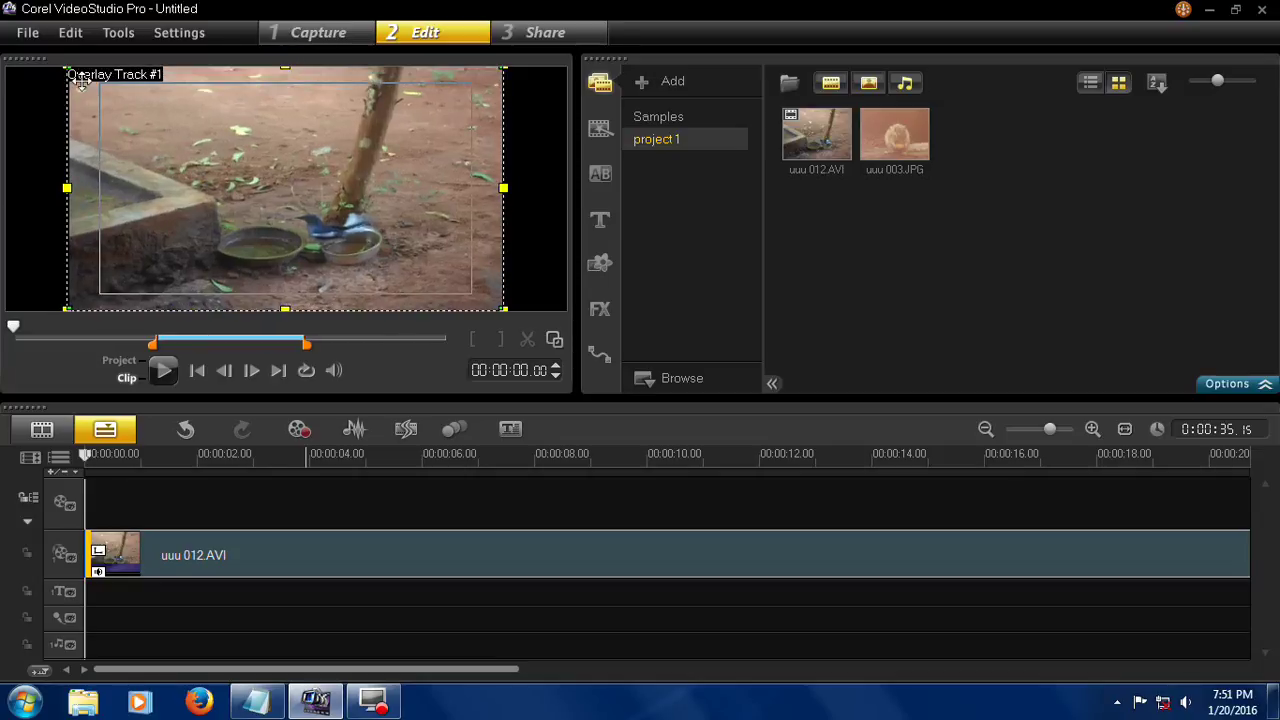
Skew the overlay into a trapezoid, then square it back and stretch it to full frame height
{"action": "left_click_drag", "start_coordinate": [70, 66], "coordinate": [155, 160]}
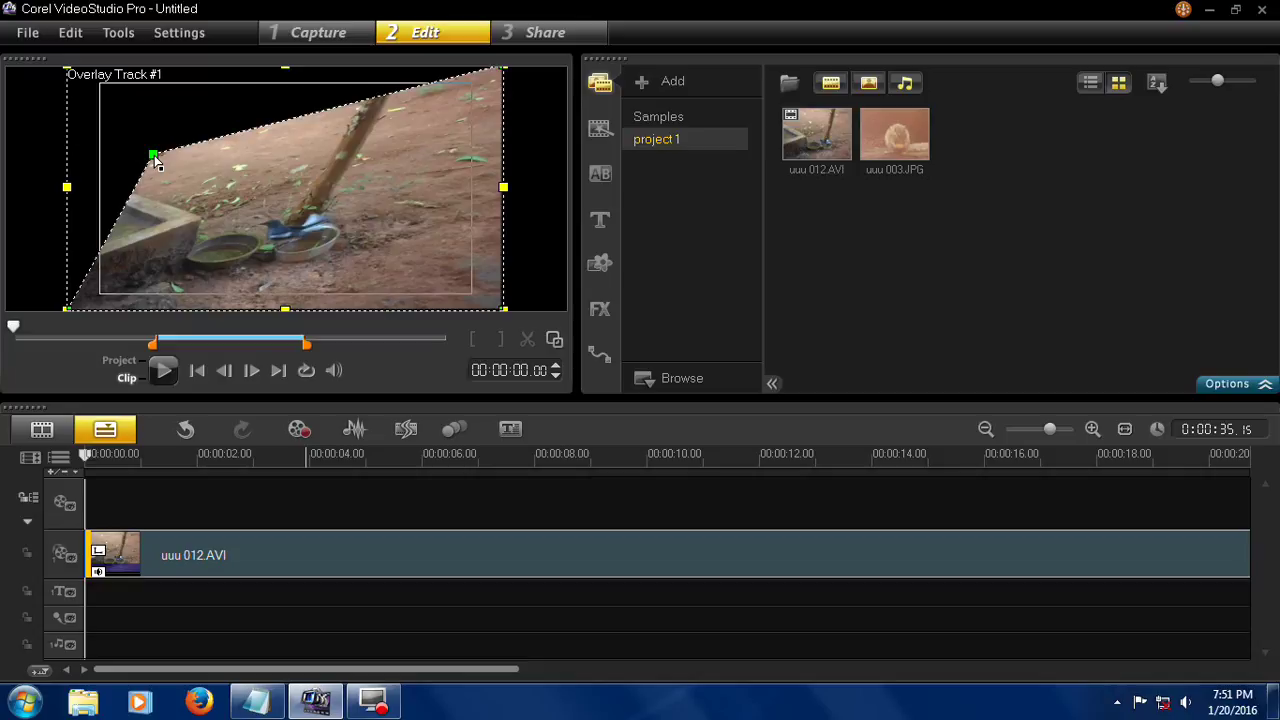
{"action": "left_click_drag", "start_coordinate": [505, 73], "coordinate": [432, 150]}
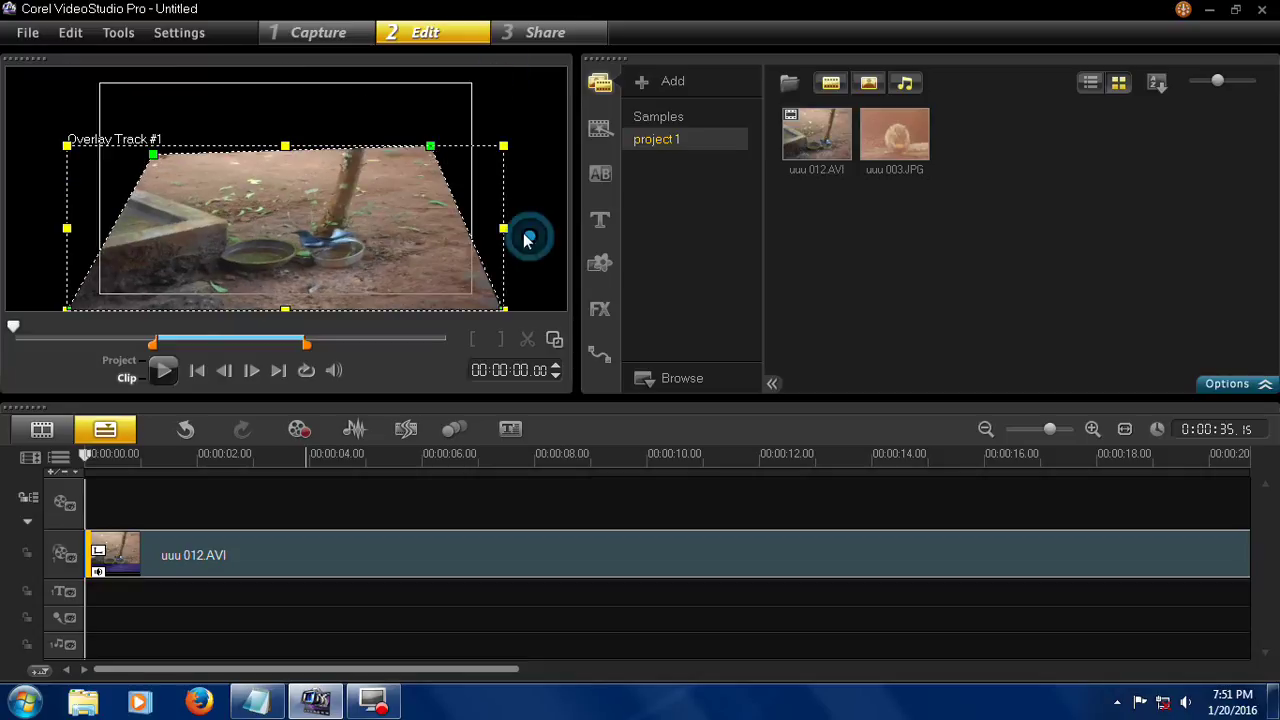
{"action": "left_click_drag", "start_coordinate": [503, 143], "coordinate": [553, 126]}
{"action": "left_click_drag", "start_coordinate": [471, 126], "coordinate": [528, 124]}
{"action": "left_click_drag", "start_coordinate": [163, 136], "coordinate": [72, 130]}
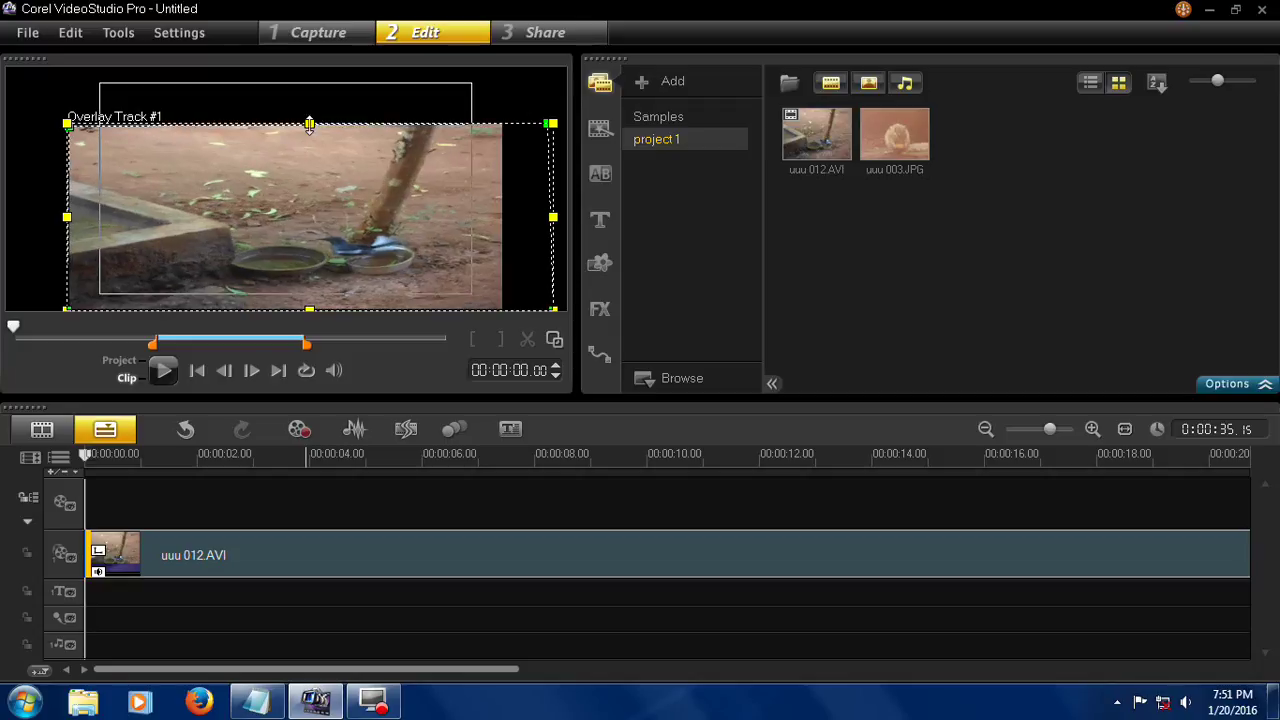
{"action": "left_click_drag", "start_coordinate": [310, 124], "coordinate": [308, 75]}
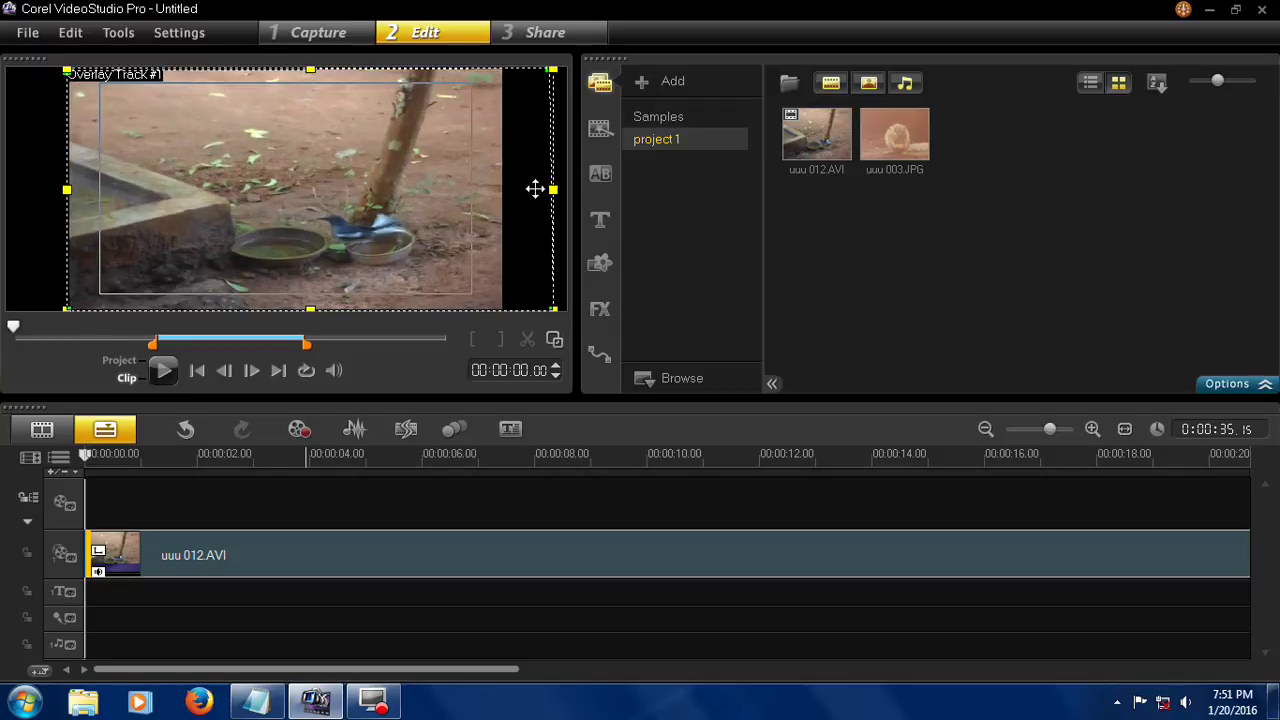
Play the project to preview the full-height overlay, then pause playback
{"action": "left_click", "coordinate": [551, 74]}
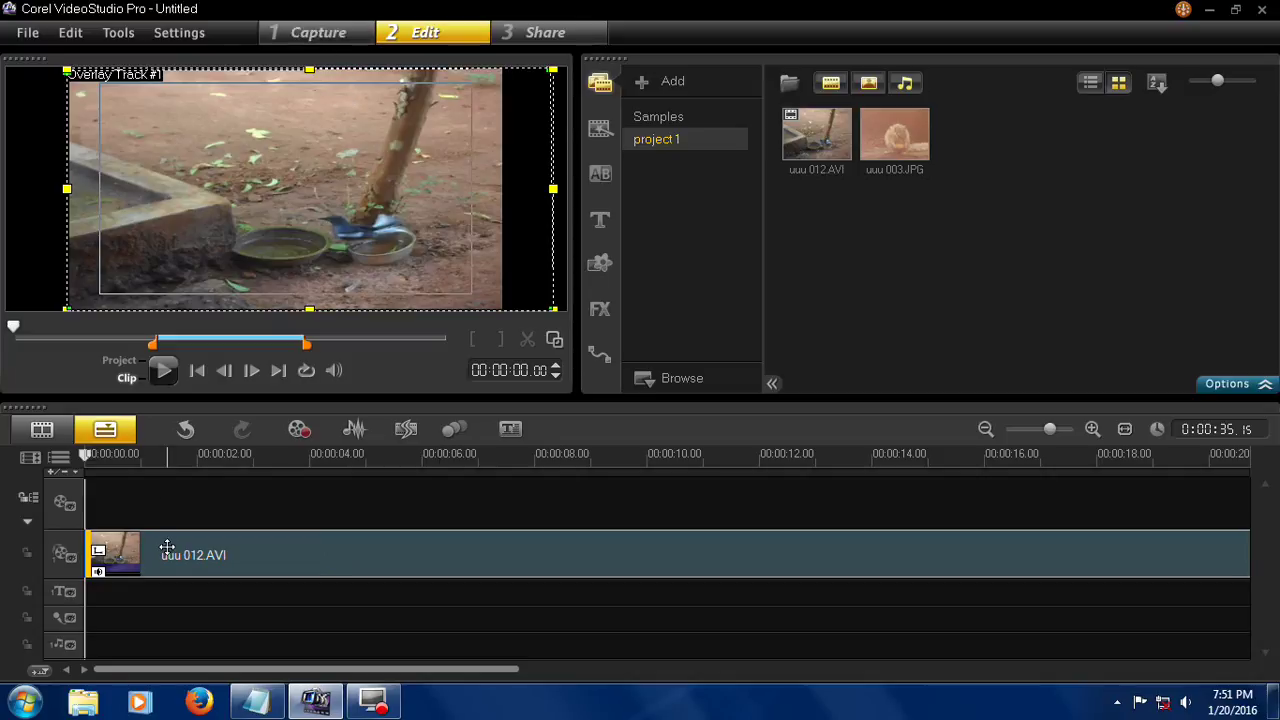
{"action": "left_click", "coordinate": [163, 370]}
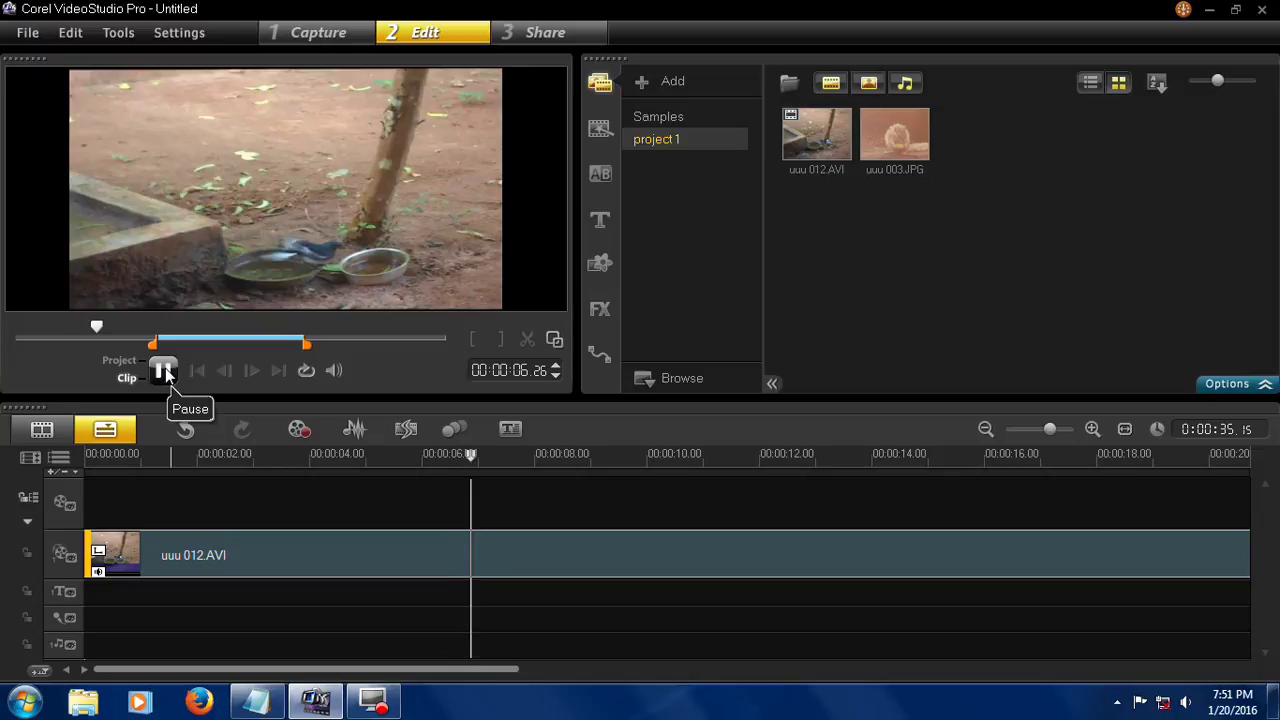
{"action": "left_click", "coordinate": [164, 371]}
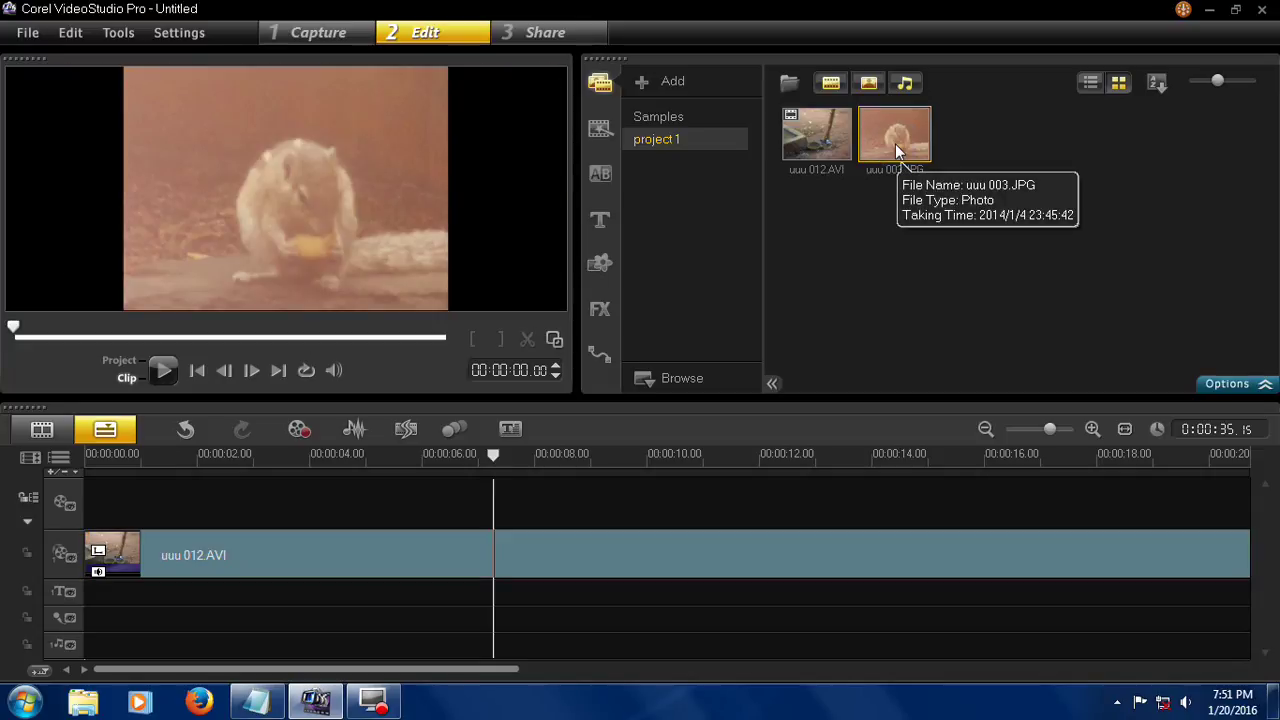
Drop uuu 003.JPG at the timeline start and review its Insert To options
{"action": "left_click_drag", "start_coordinate": [896, 145], "coordinate": [290, 520]}
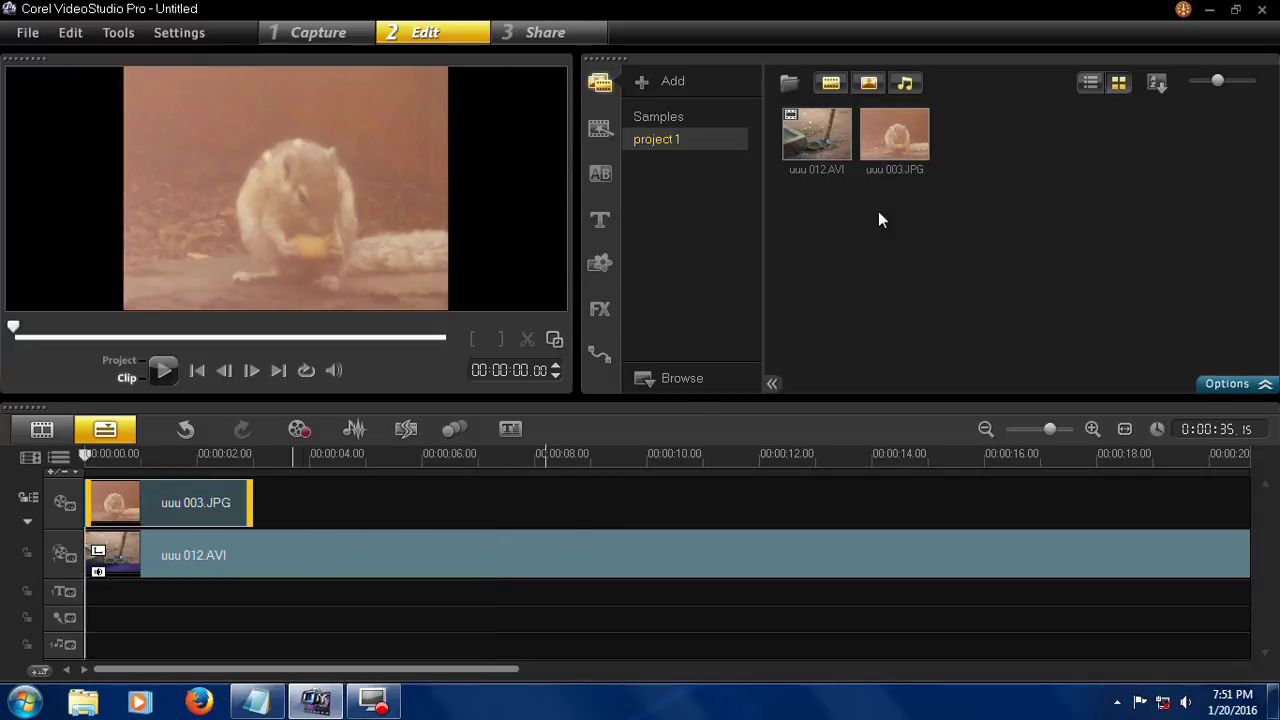
{"action": "right_click", "coordinate": [891, 125]}
{"action": "mouse_move", "coordinate": [1015, 163]}
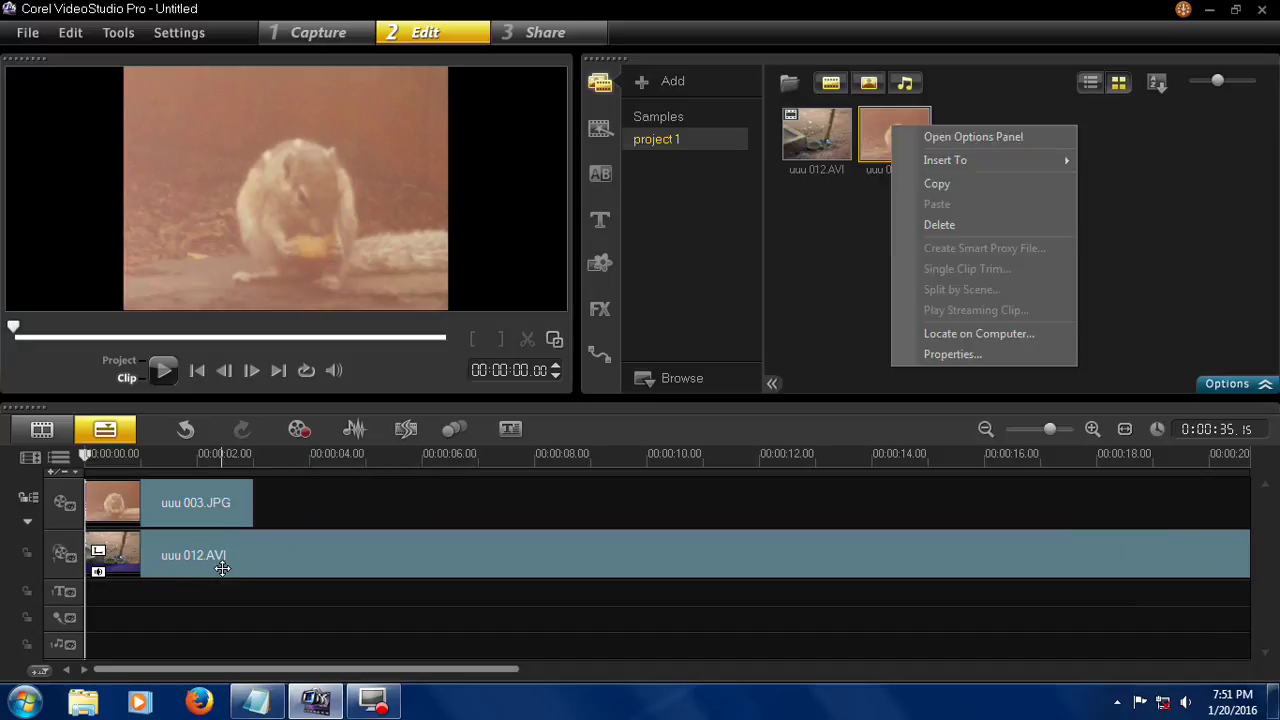
{"action": "left_click", "coordinate": [220, 560]}
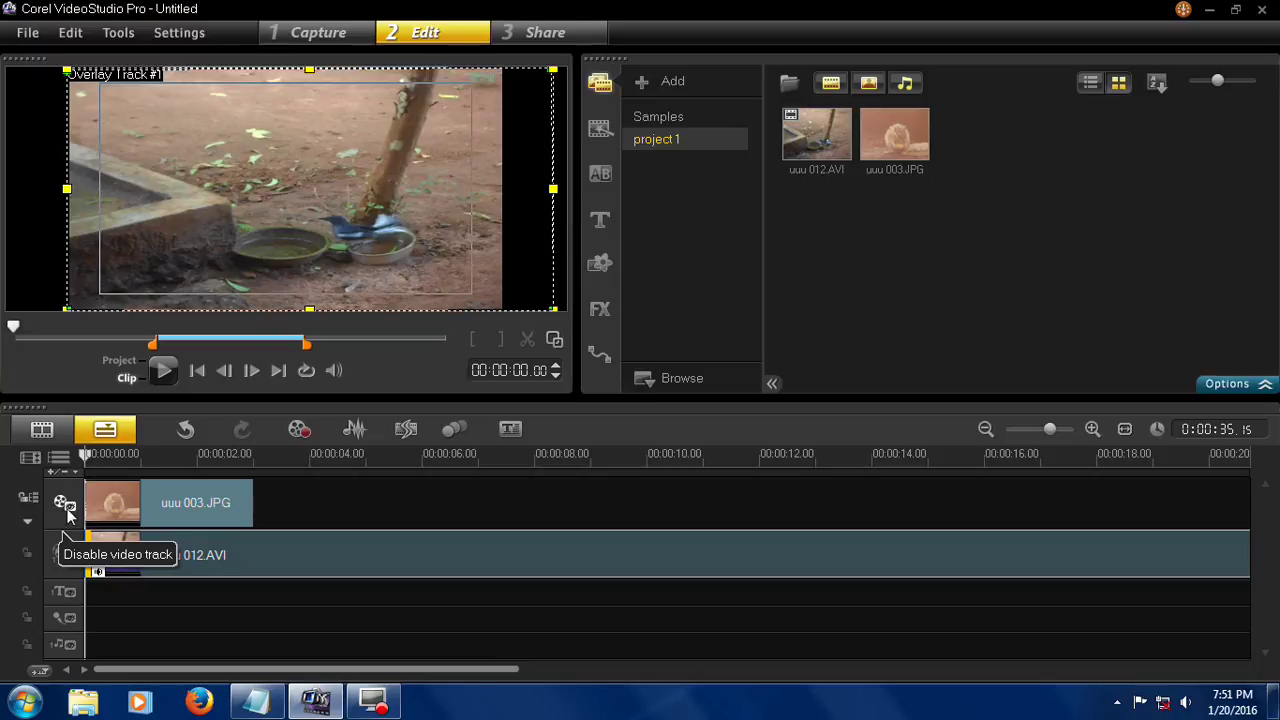
{"action": "left_click", "coordinate": [64, 505]}
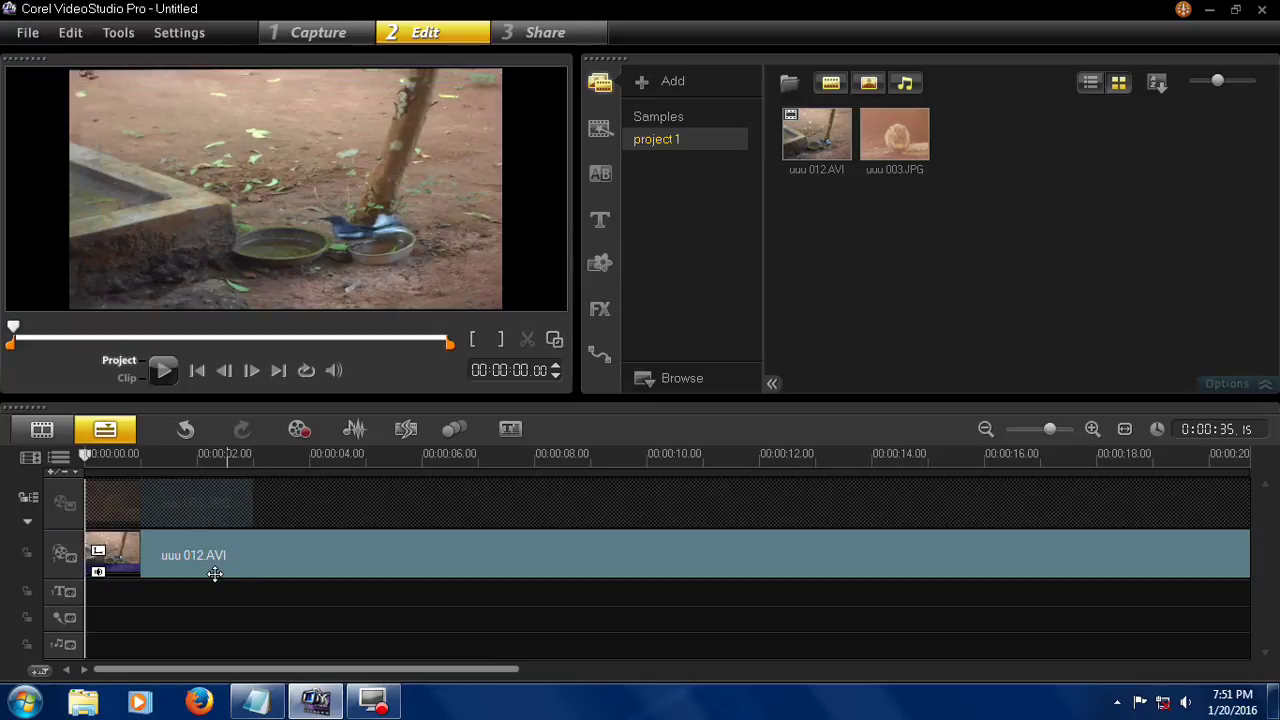
{"action": "left_click", "coordinate": [64, 555]}
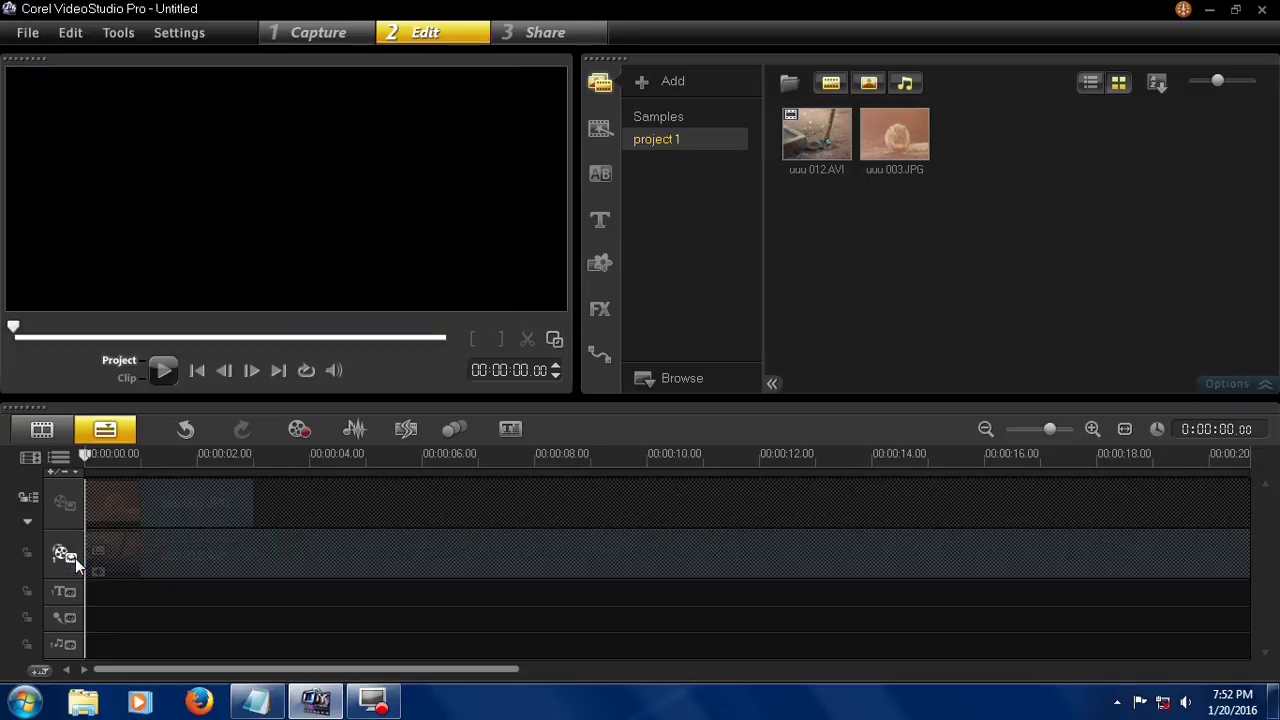
{"action": "left_click", "coordinate": [65, 503]}
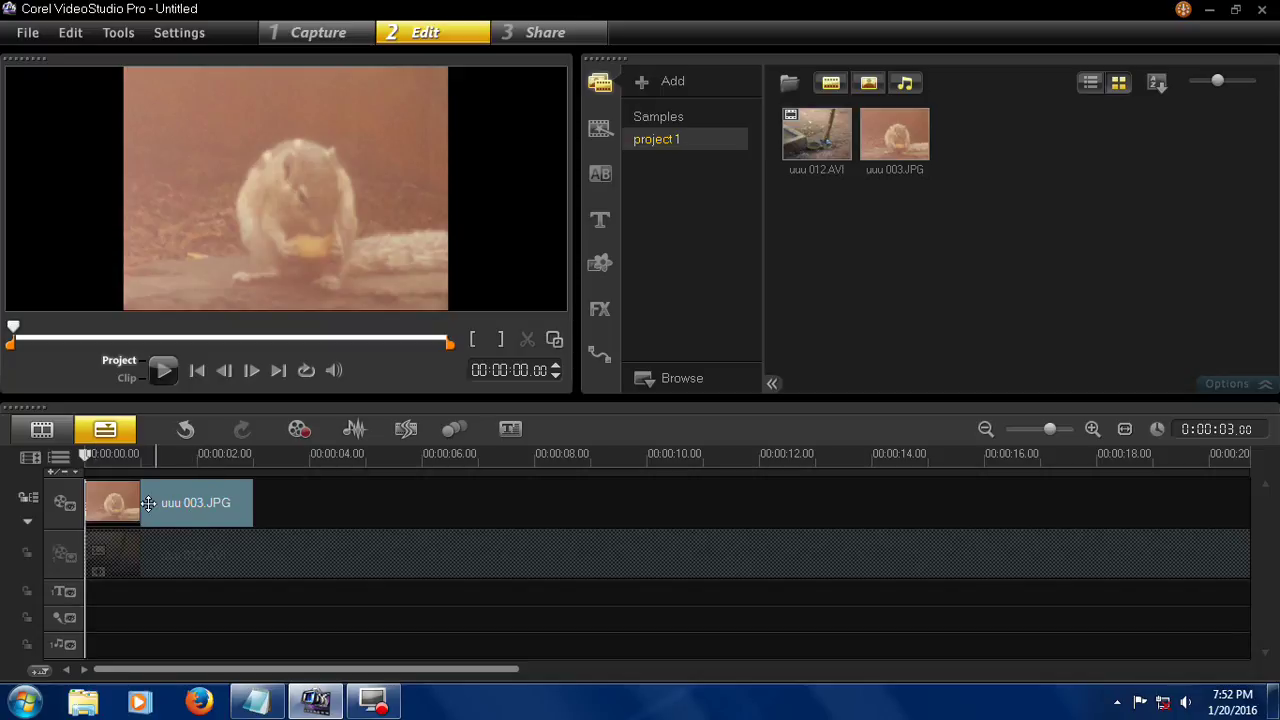
{"action": "left_click", "coordinate": [64, 555]}
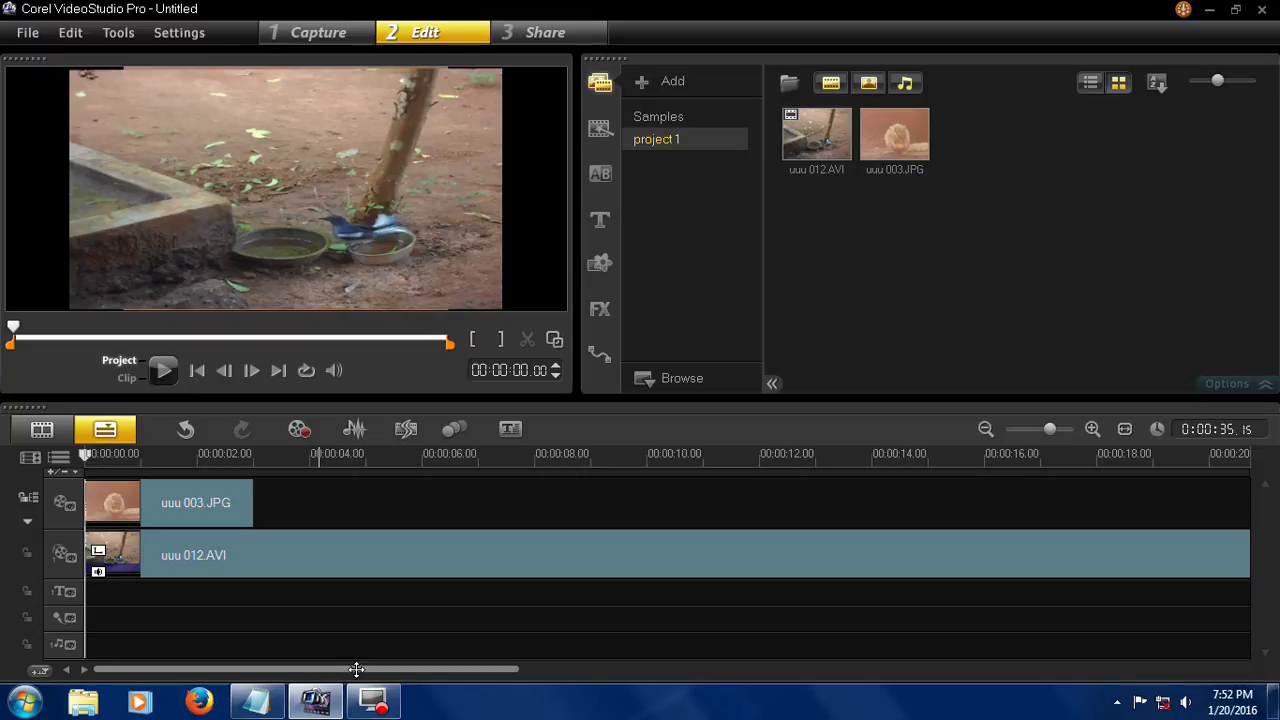
Import the video uuu 013.AVI into the project 1 library
{"action": "left_click_drag", "start_coordinate": [357, 669], "coordinate": [711, 661]}
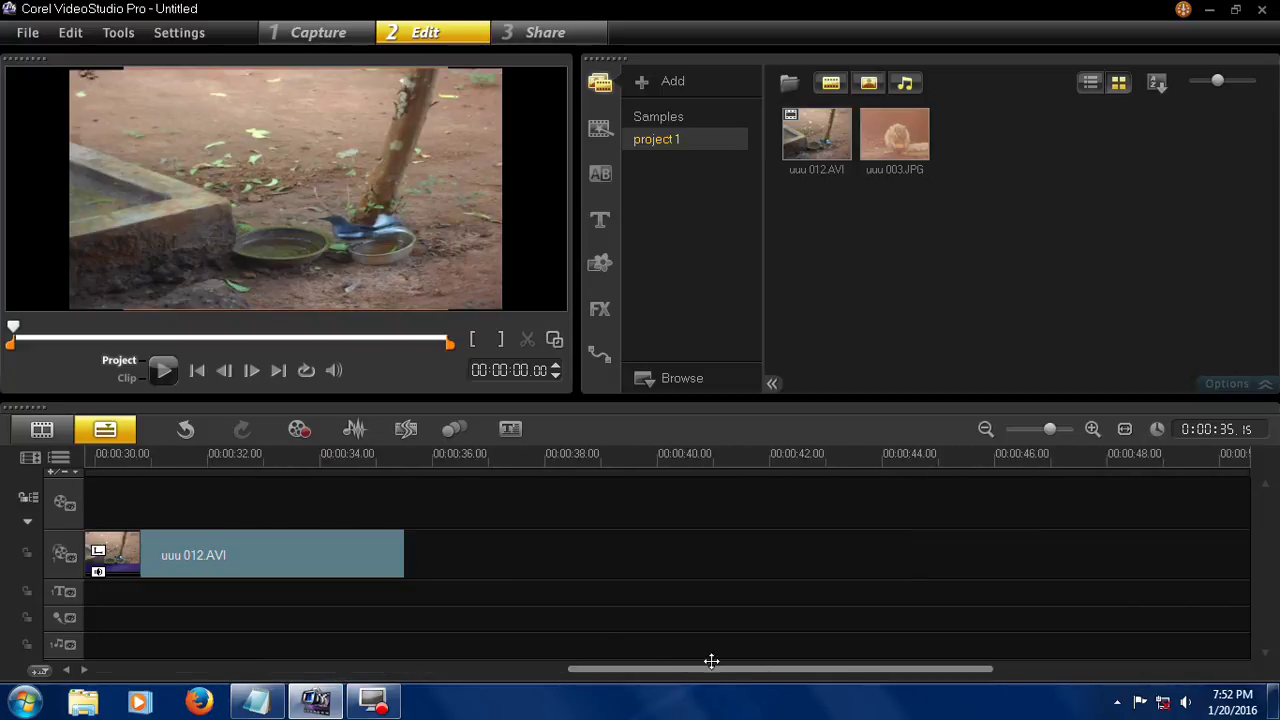
{"action": "left_click", "coordinate": [325, 555]}
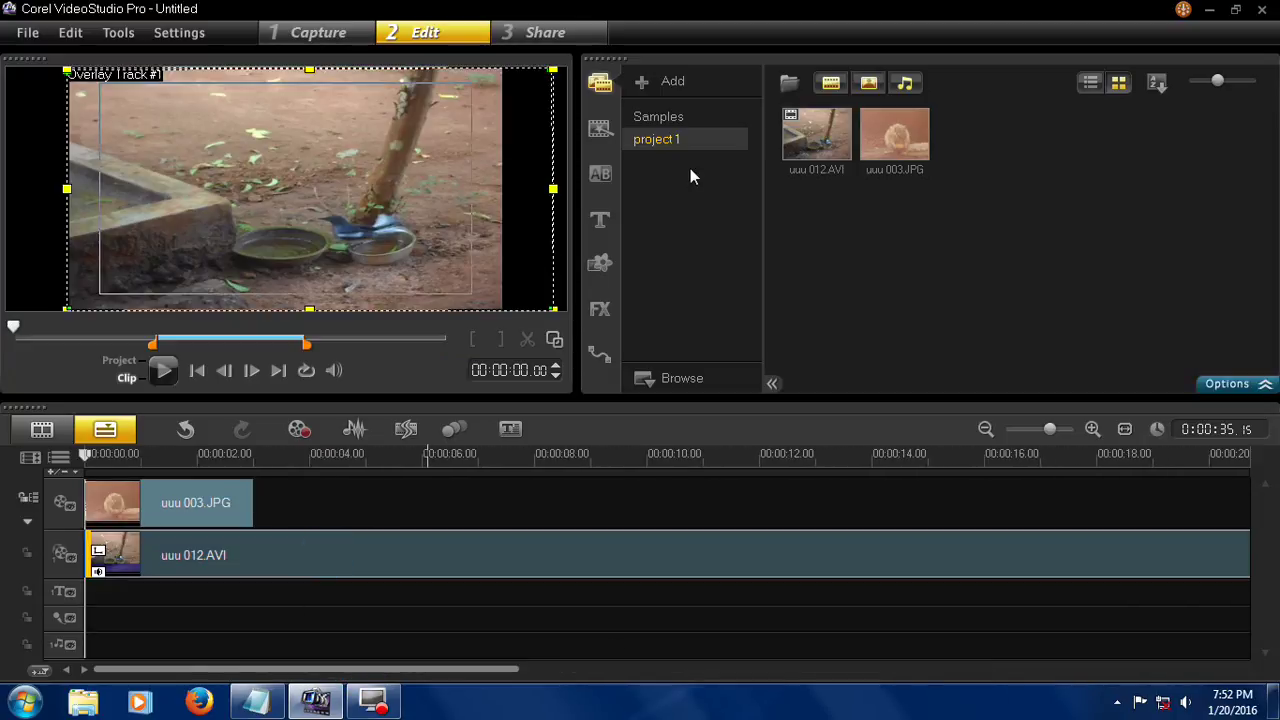
{"action": "left_click", "coordinate": [789, 86]}
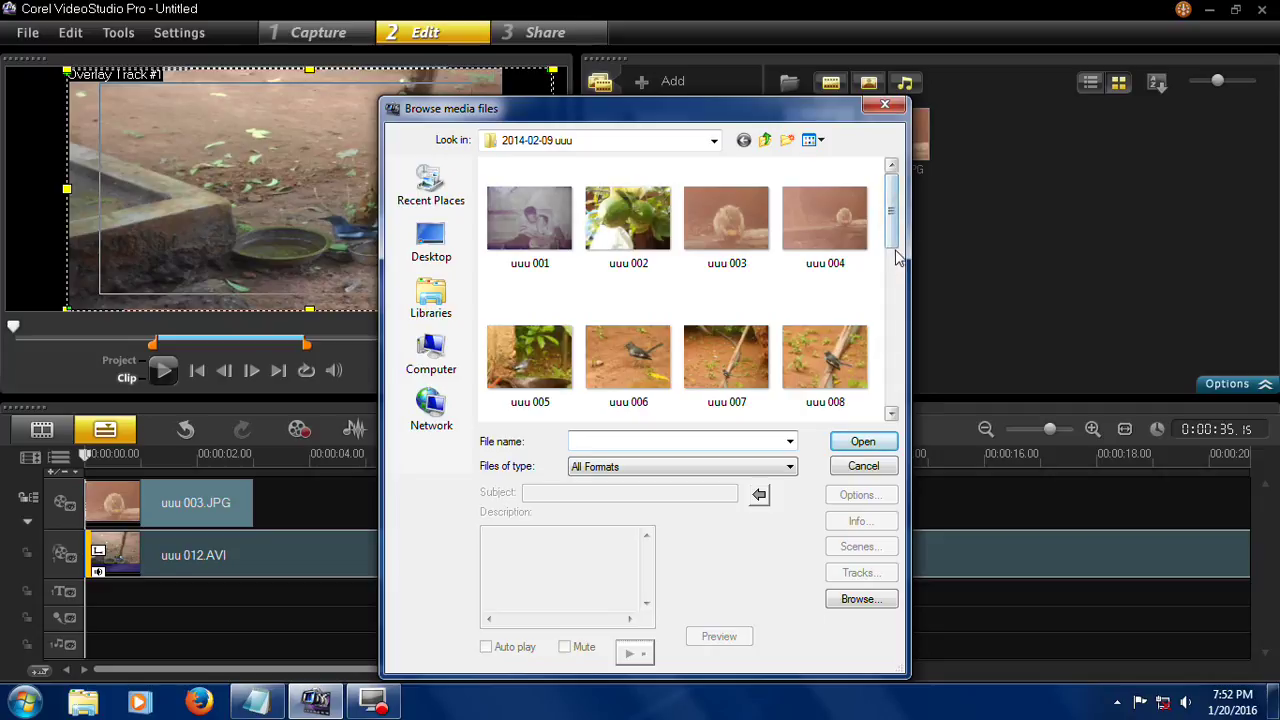
{"action": "left_click", "coordinate": [894, 256]}
{"action": "left_click", "coordinate": [530, 280]}
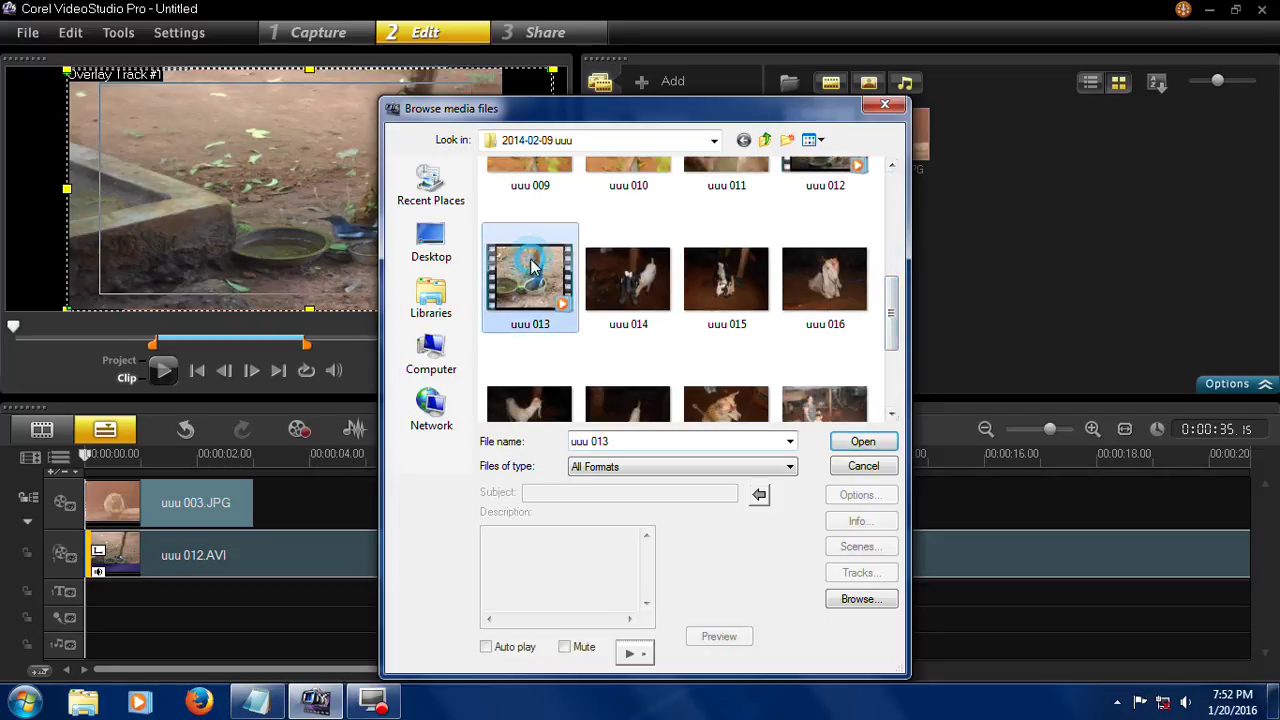
{"action": "left_click", "coordinate": [860, 443]}
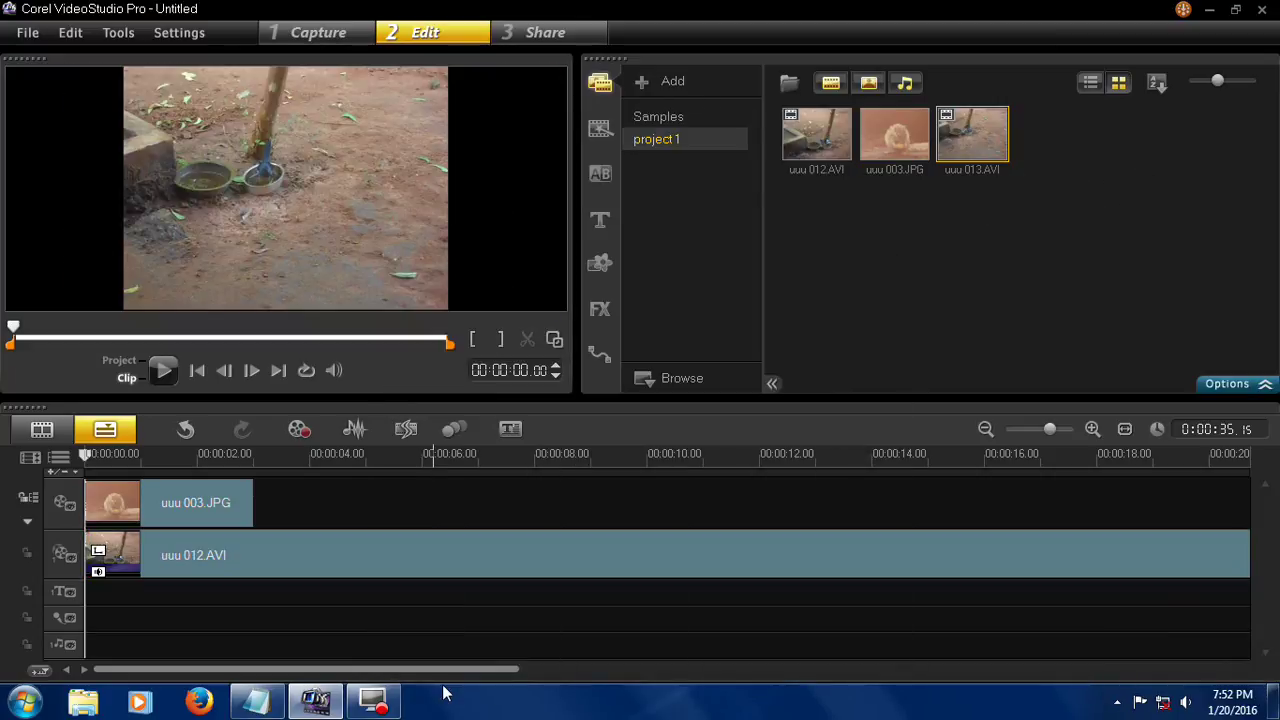
Append uuu 013.AVI after uuu 012.AVI and stretch it to fill the preview frame
{"action": "left_click_drag", "start_coordinate": [456, 665], "coordinate": [950, 665]}
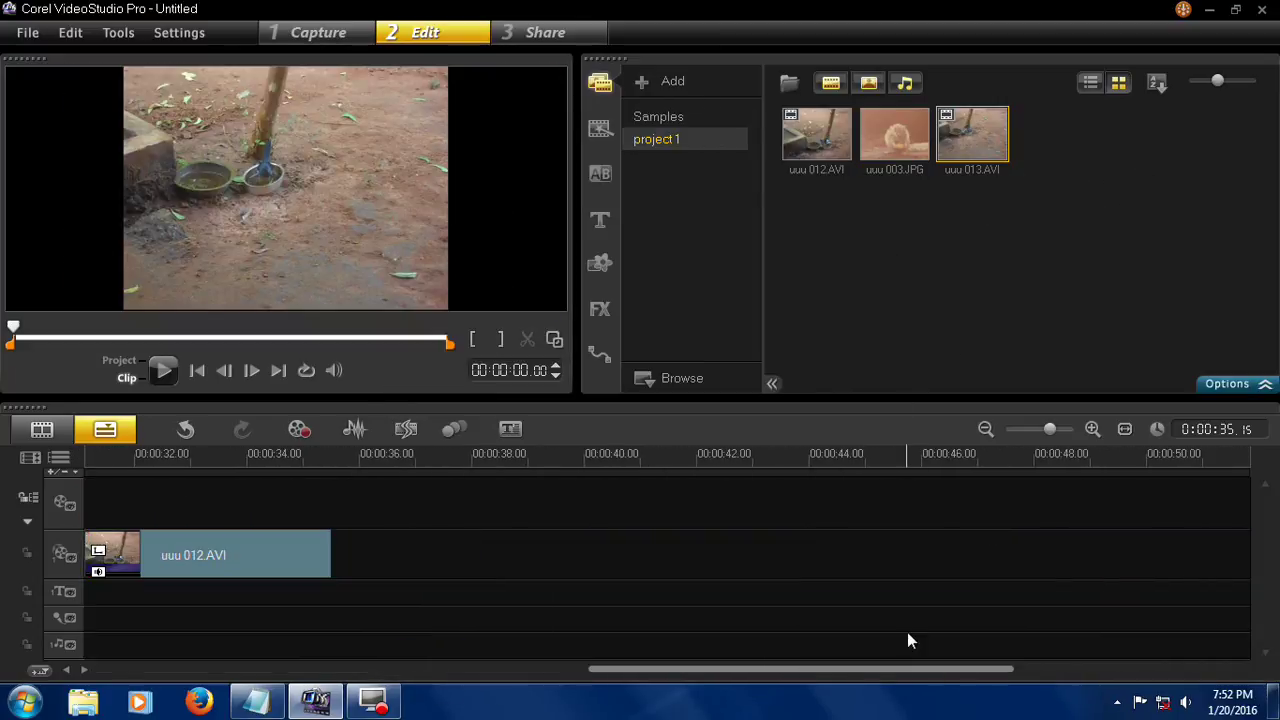
{"action": "left_click_drag", "start_coordinate": [960, 157], "coordinate": [338, 558]}
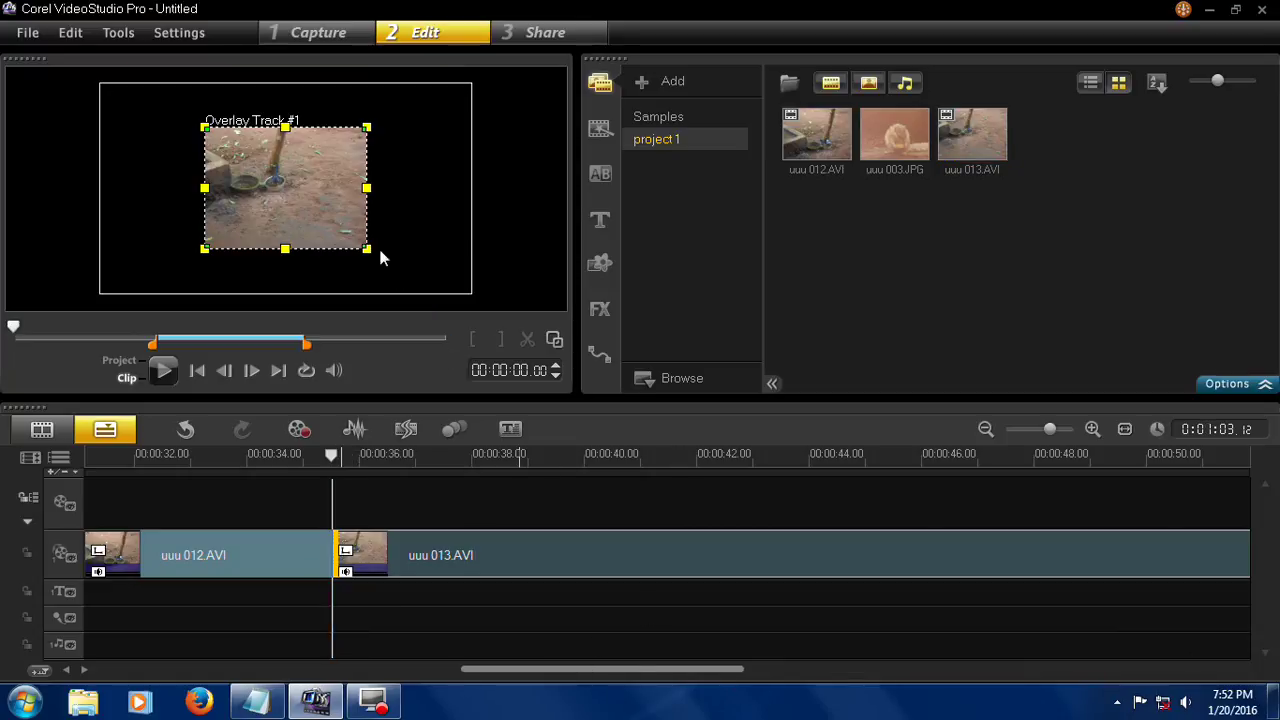
{"action": "left_click_drag", "start_coordinate": [366, 247], "coordinate": [434, 294]}
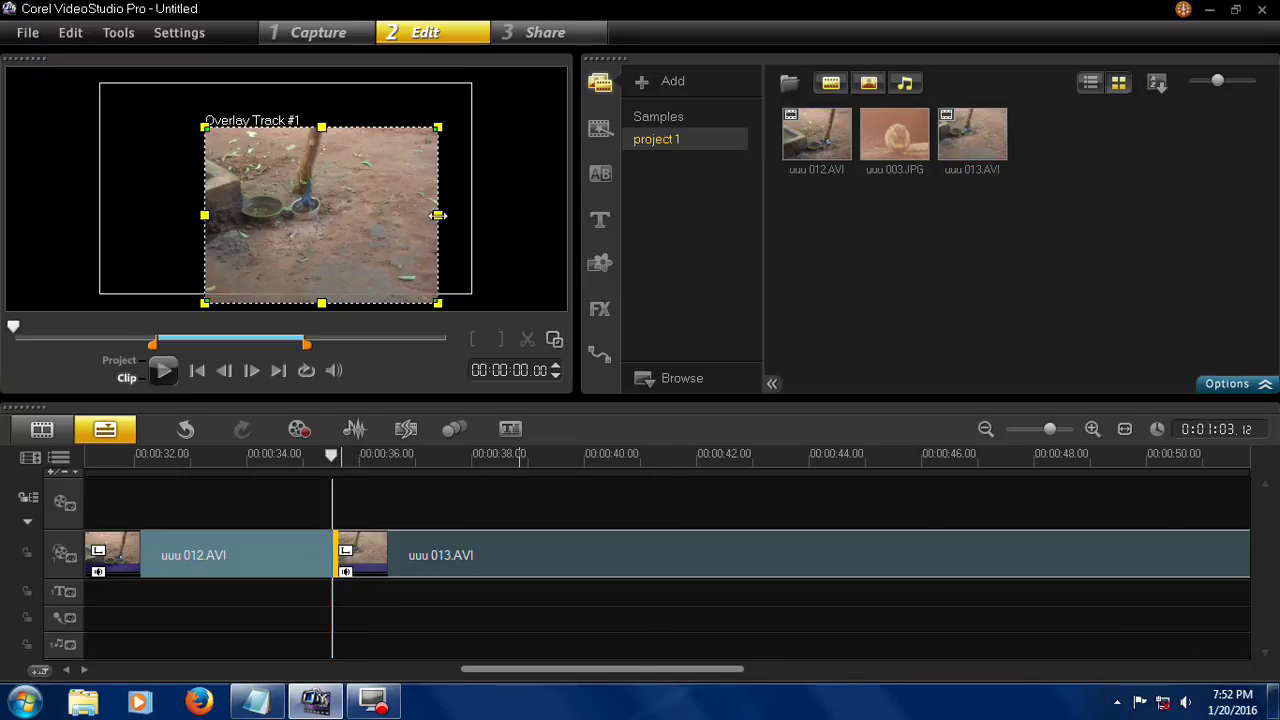
{"action": "left_click_drag", "start_coordinate": [437, 214], "coordinate": [564, 221]}
{"action": "left_click_drag", "start_coordinate": [351, 129], "coordinate": [350, 70]}
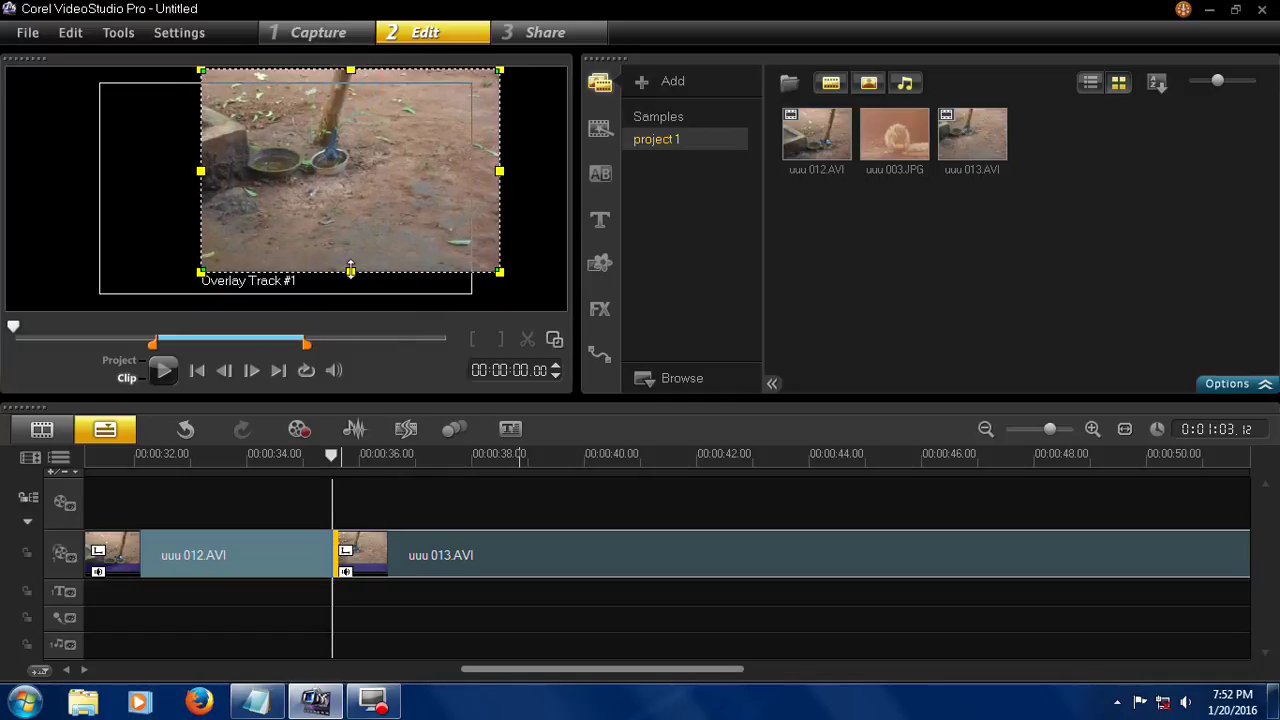
{"action": "left_click_drag", "start_coordinate": [350, 271], "coordinate": [350, 318]}
{"action": "left_click_drag", "start_coordinate": [199, 191], "coordinate": [44, 212]}
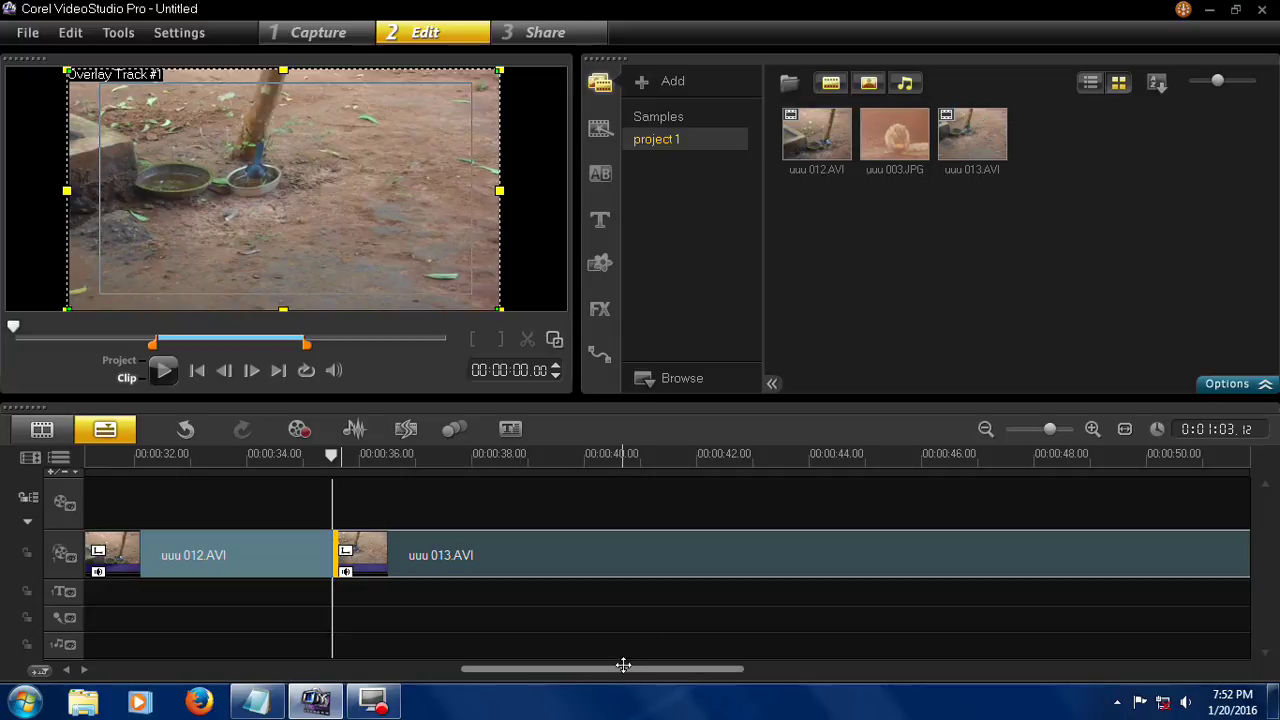
Trim the end of uuu 013.AVI back to about 0:57
{"action": "left_click_drag", "start_coordinate": [623, 665], "coordinate": [846, 667]}
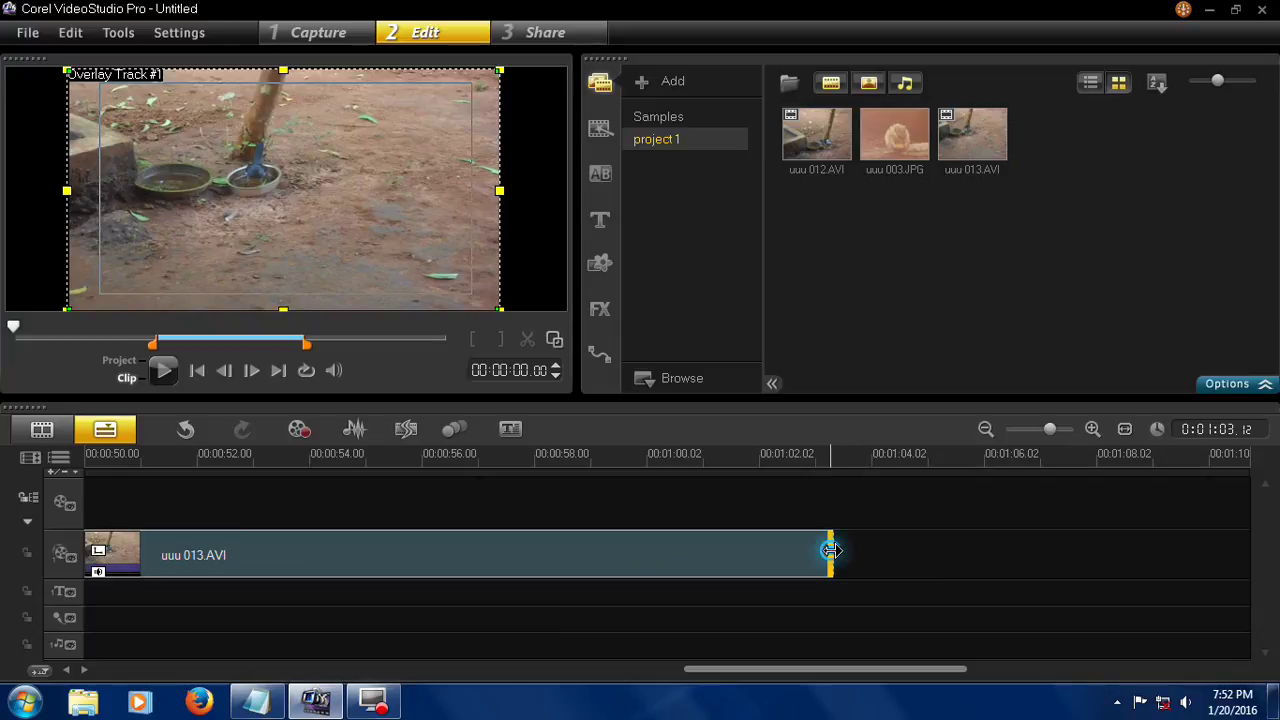
{"action": "left_click_drag", "start_coordinate": [833, 552], "coordinate": [528, 568]}
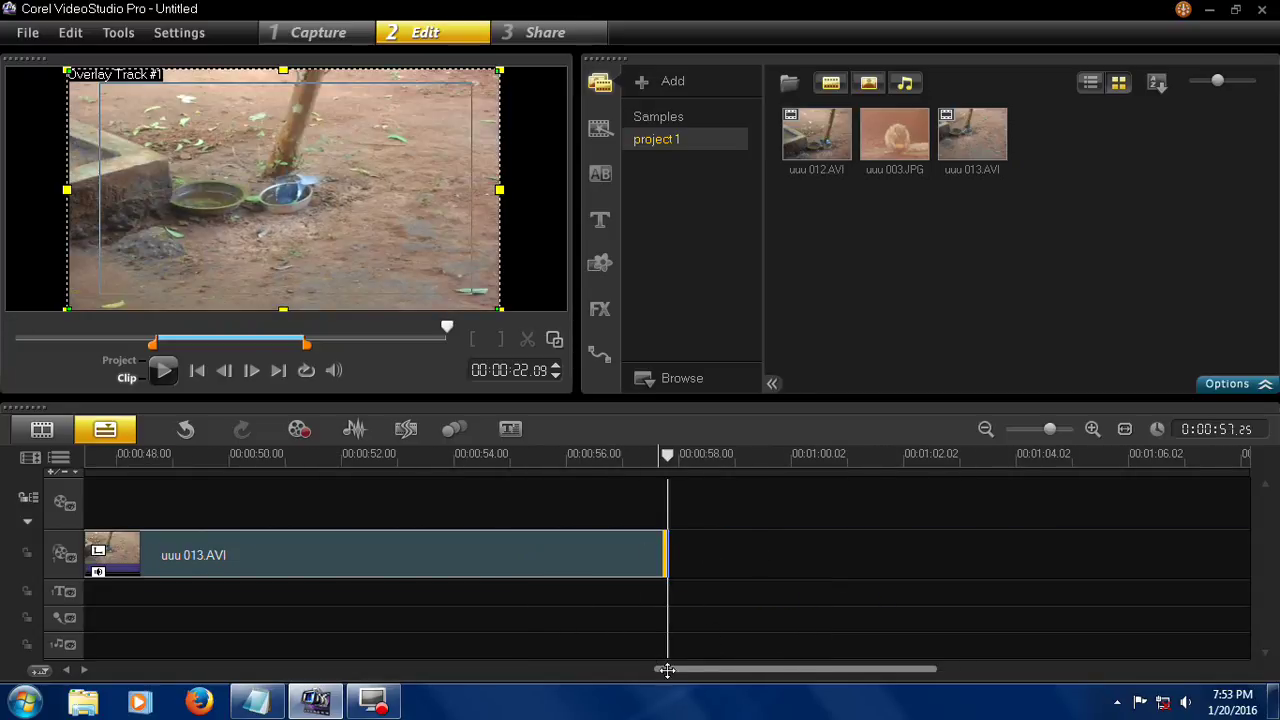
{"action": "left_click_drag", "start_coordinate": [666, 670], "coordinate": [106, 670]}
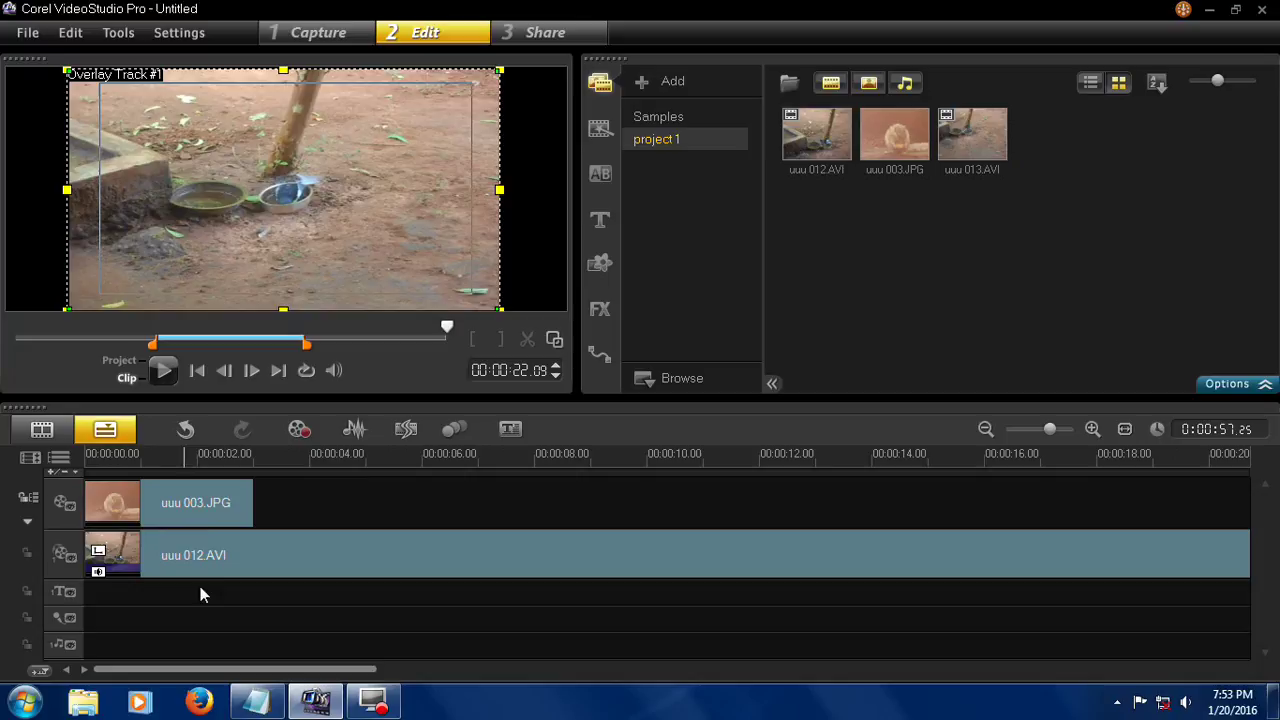
Import photo uuu 008.JPG into the library and drop it on the overlay track after uuu 003.JPG
{"action": "left_click", "coordinate": [190, 503]}
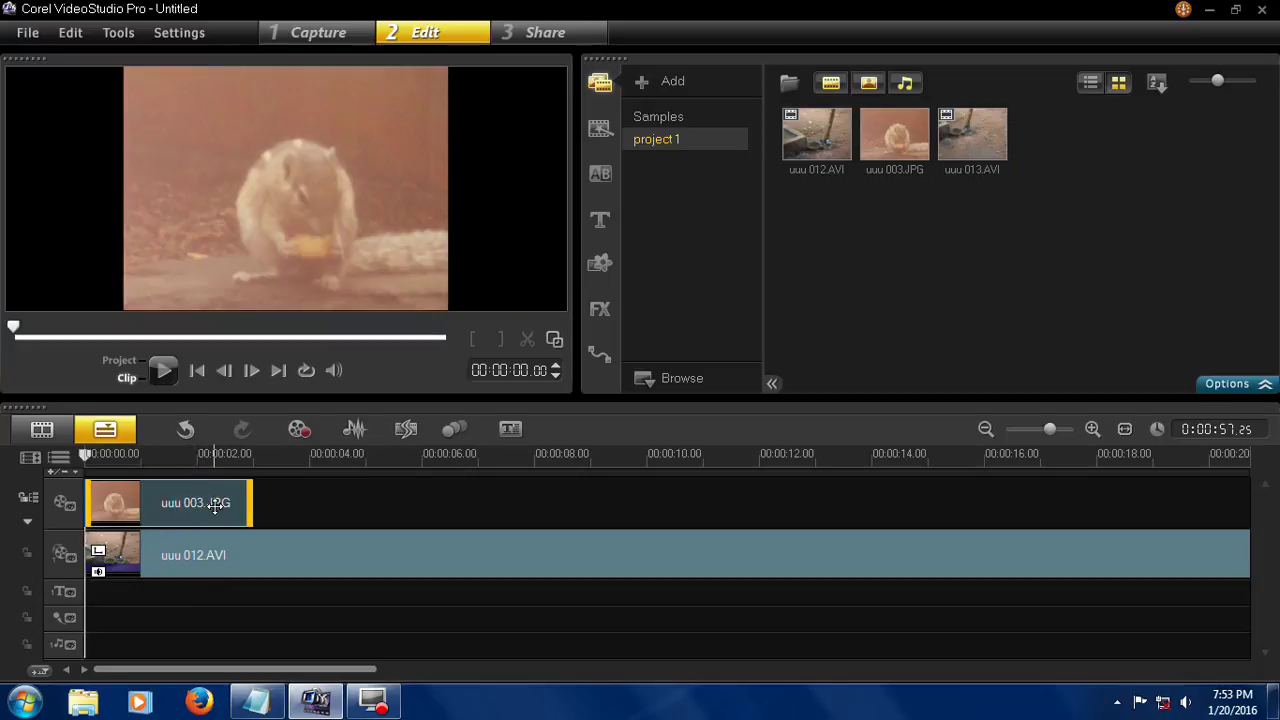
{"action": "left_click", "coordinate": [790, 82]}
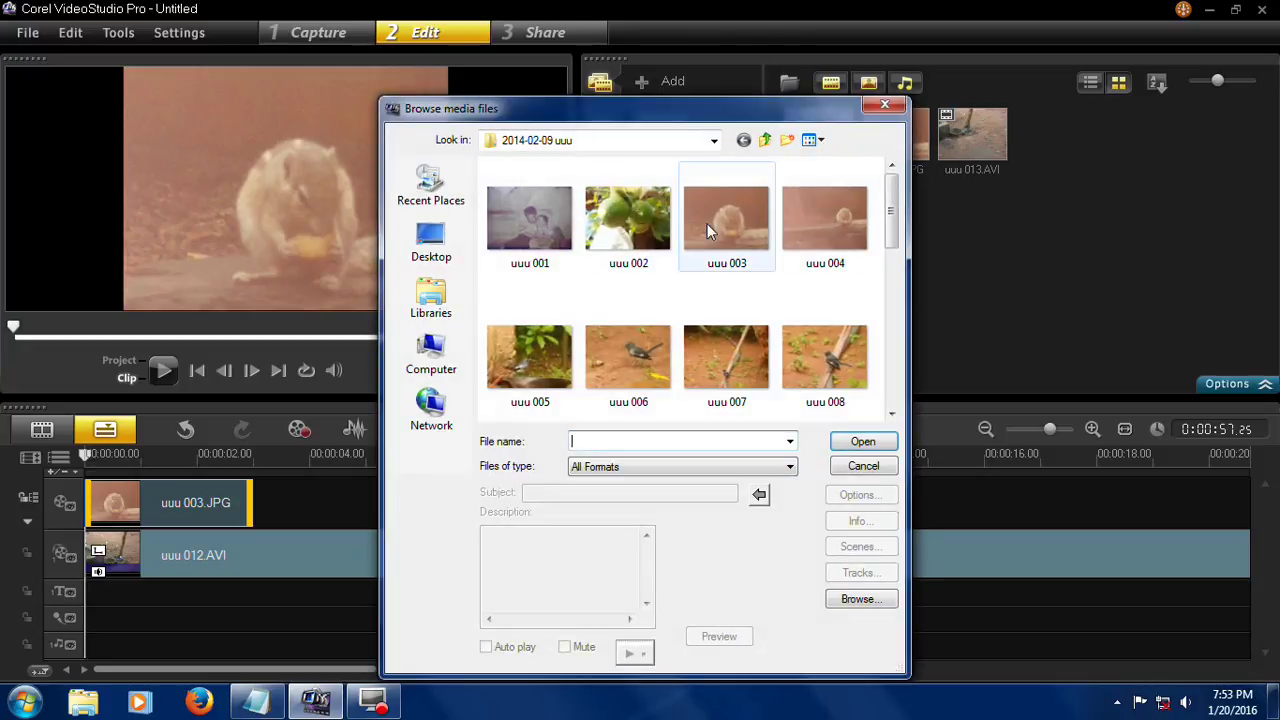
{"action": "left_click", "coordinate": [825, 218]}
{"action": "left_click", "coordinate": [830, 362]}
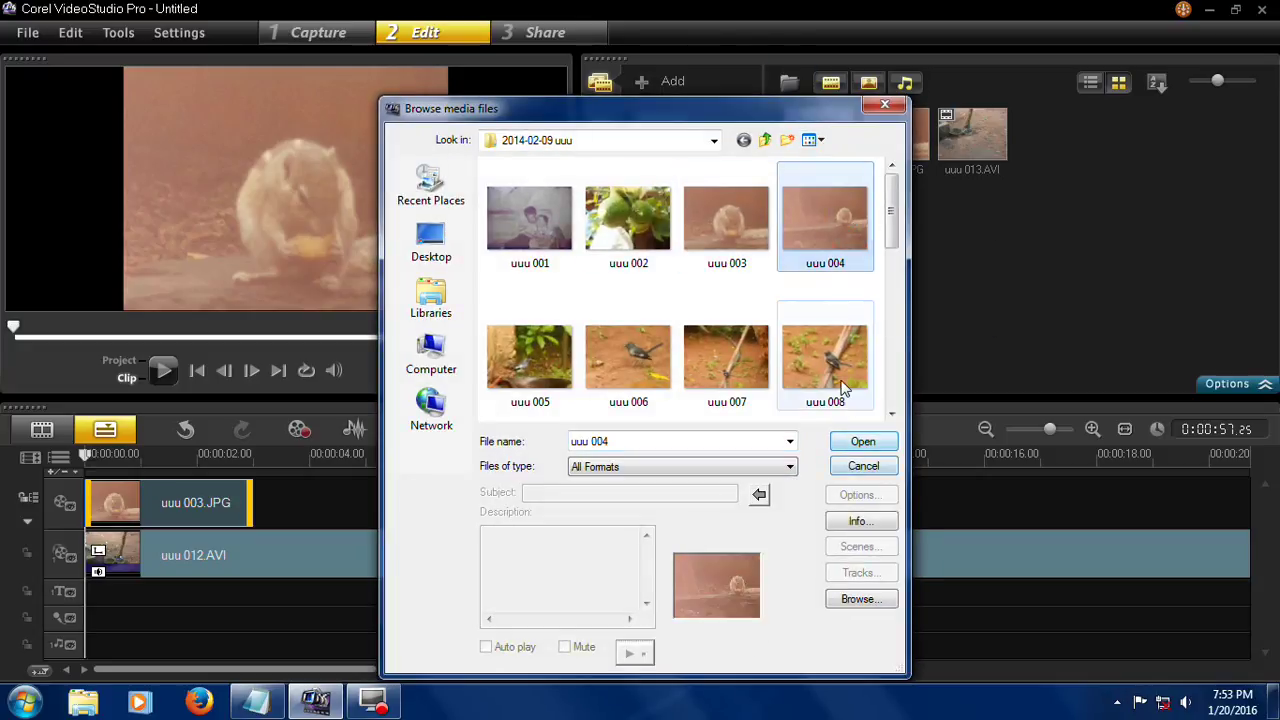
{"action": "left_click", "coordinate": [863, 443]}
{"action": "left_click_drag", "start_coordinate": [1052, 143], "coordinate": [311, 492]}
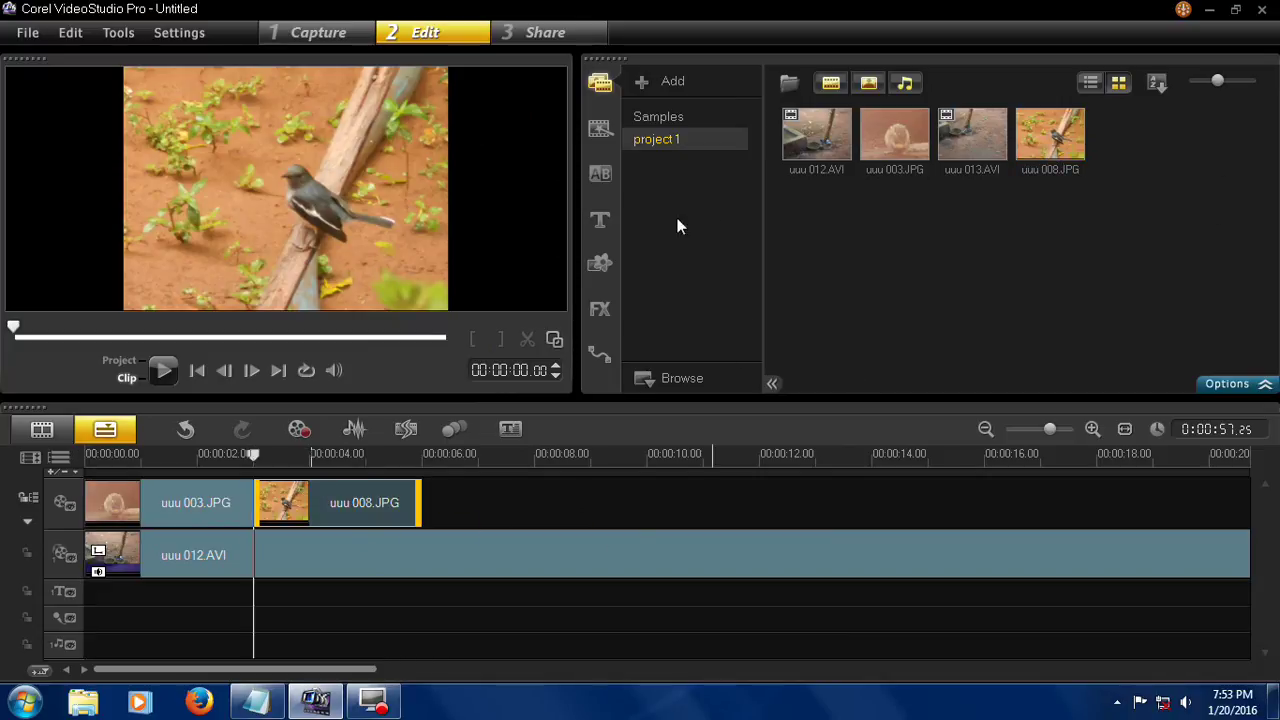